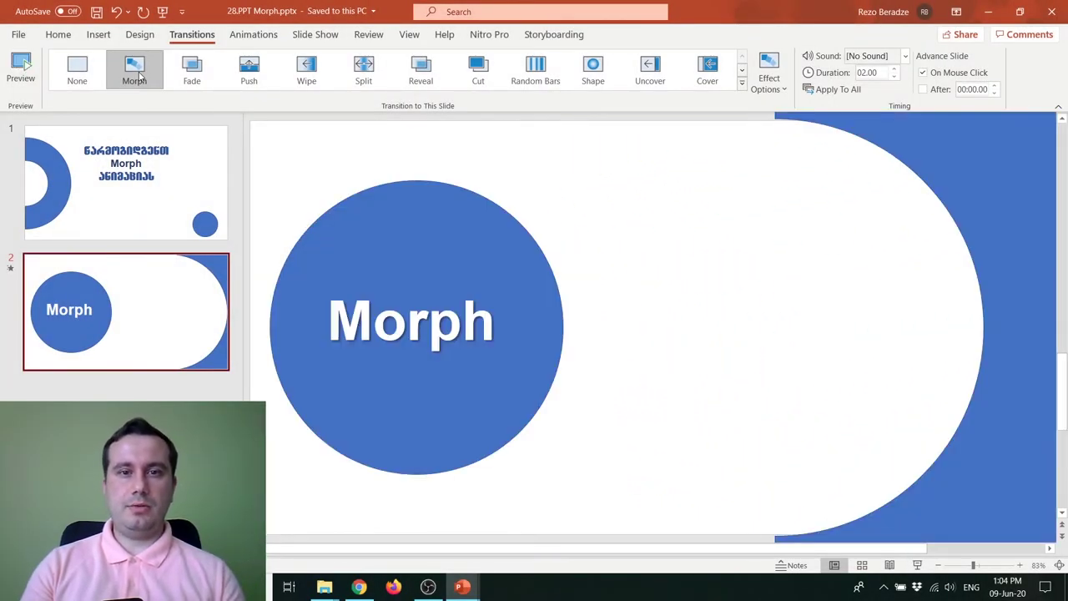
# - Replay the Morph transition into slide 2, then minimize PowerPoint to show the 28. PPT Morph folder
pyautogui.click(140, 76)
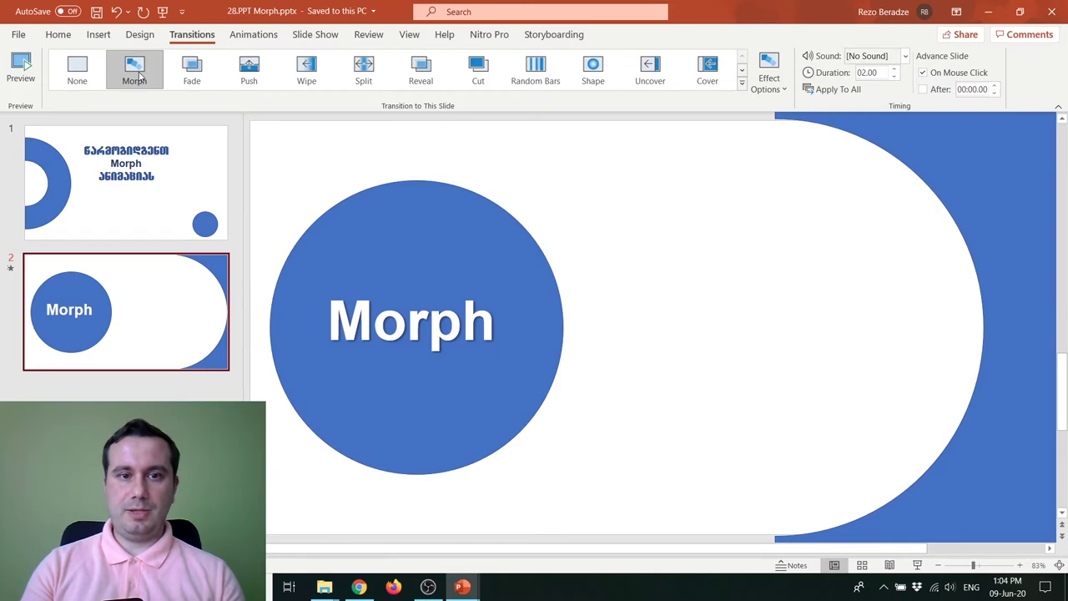
pyautogui.click(988, 11)
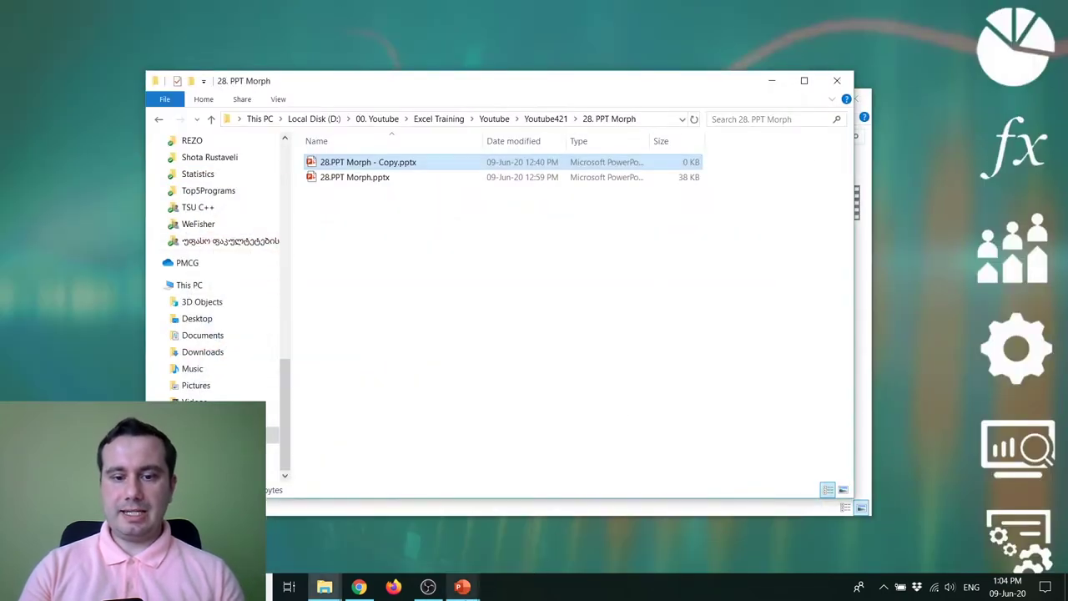
# - Open '28.PPT Morph - Copy.pptx' and type the title 'warmogidgenT animacias' on its first slide
pyautogui.click(538, 526)
pyautogui.click(410, 276)
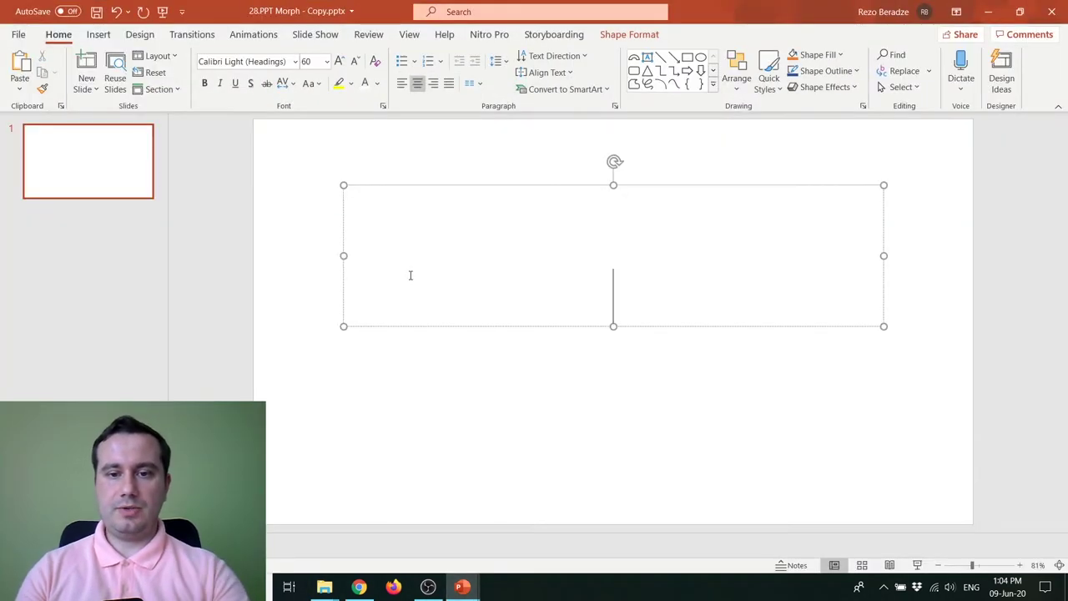
pyautogui.write('wa')
pyautogui.press('BackSpace')
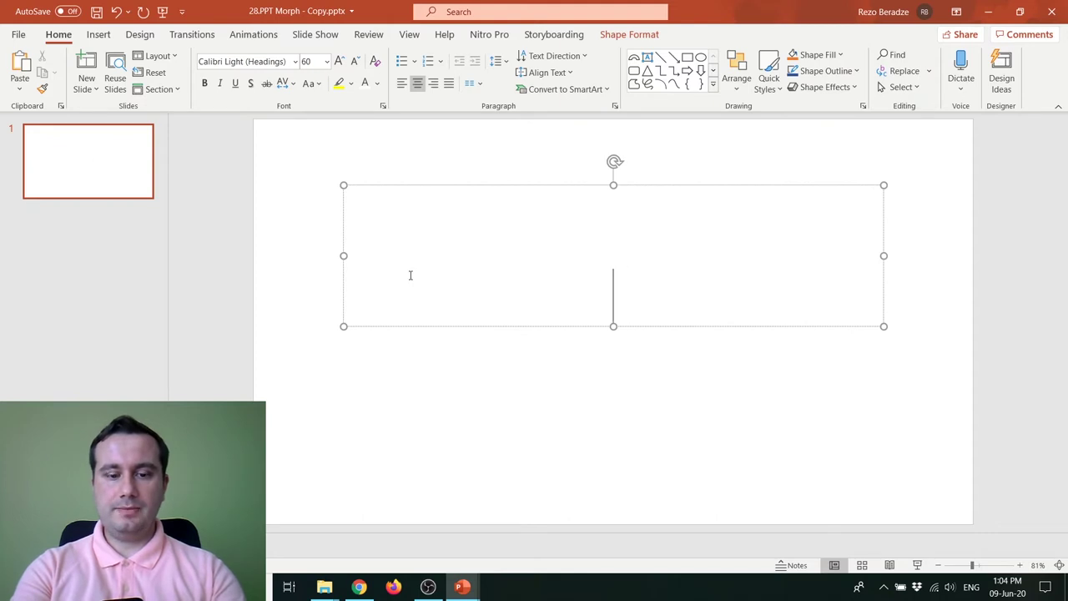
pyautogui.write('animacias')
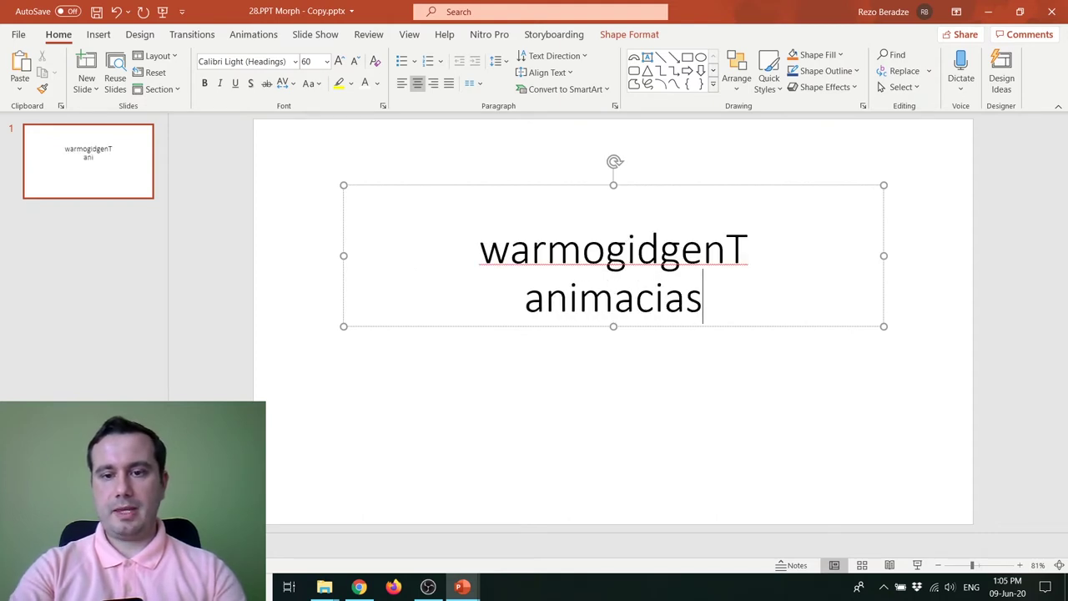
# - Select the whole title box, then switch back to the original 28.PPT Morph deck
pyautogui.click(419, 190)
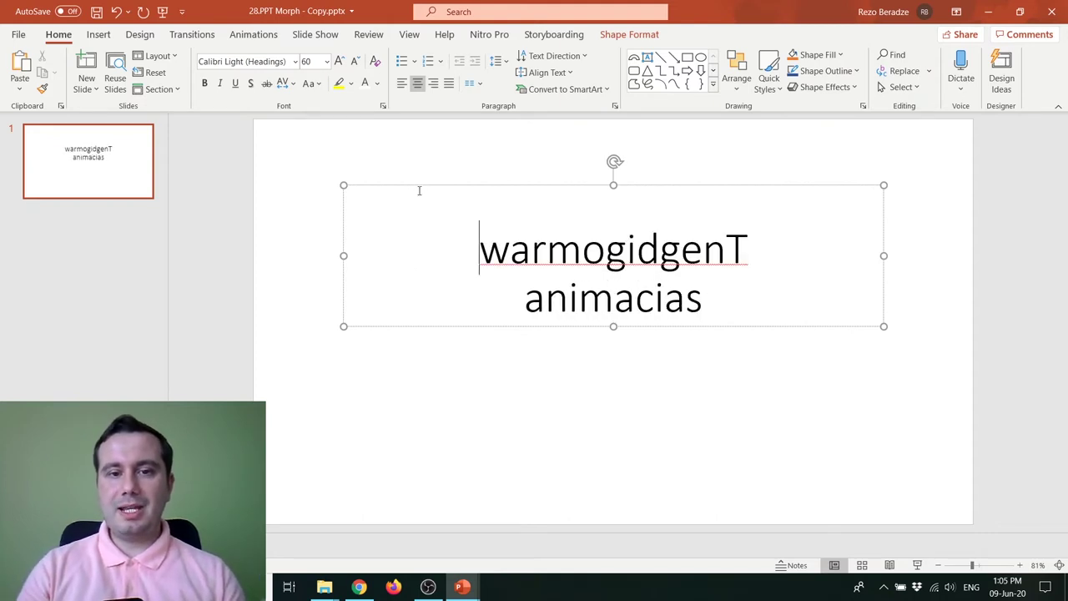
pyautogui.click(419, 185)
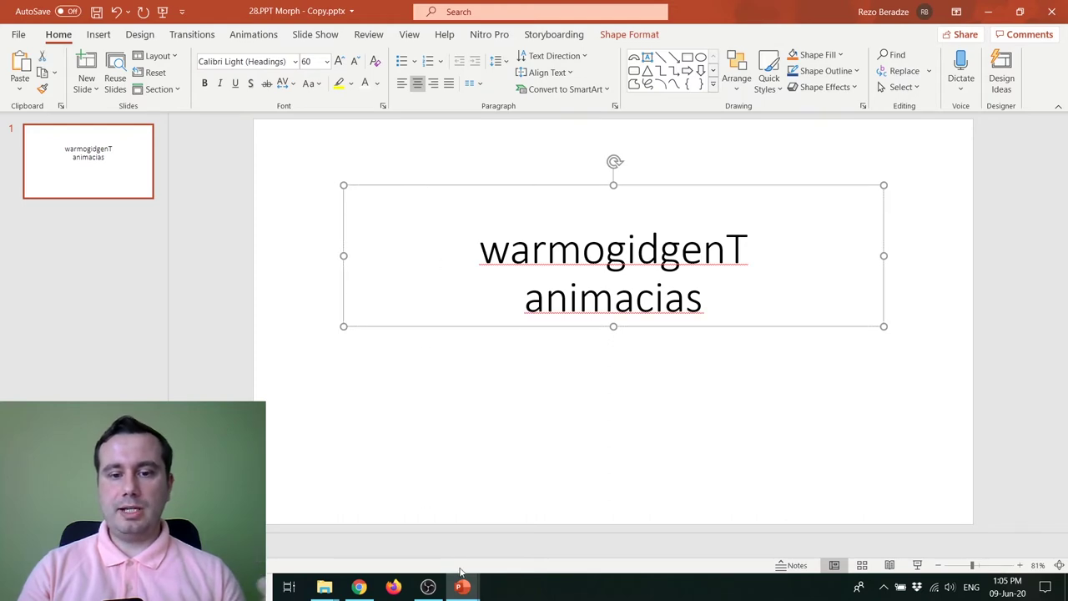
pyautogui.moveTo(461, 587)
pyautogui.click(401, 526)
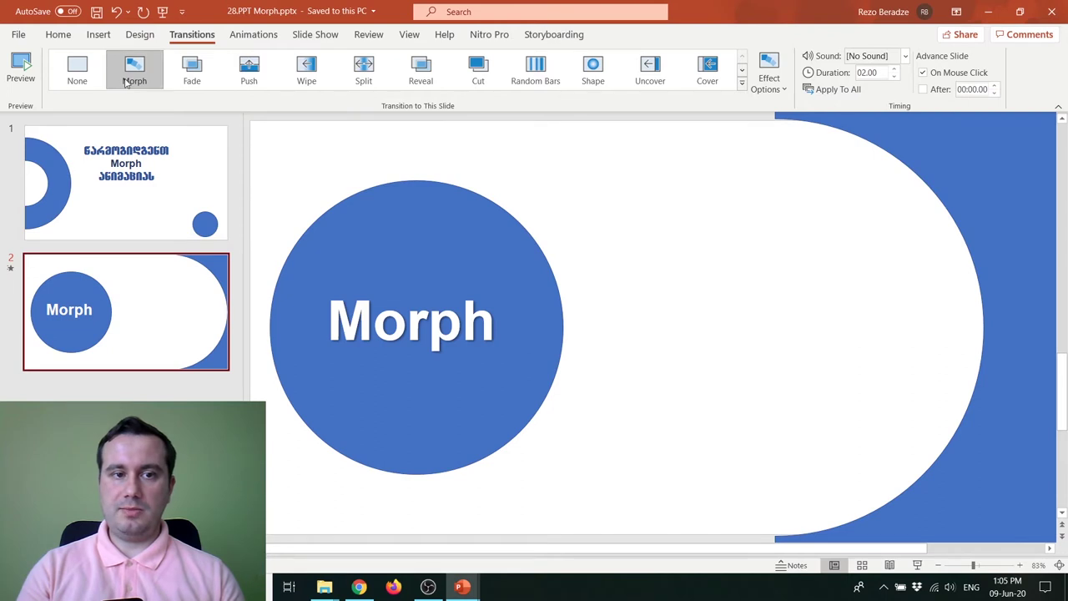
# - View slides 1 and 2 of the original deck and replay its Morph transition
pyautogui.click(125, 182)
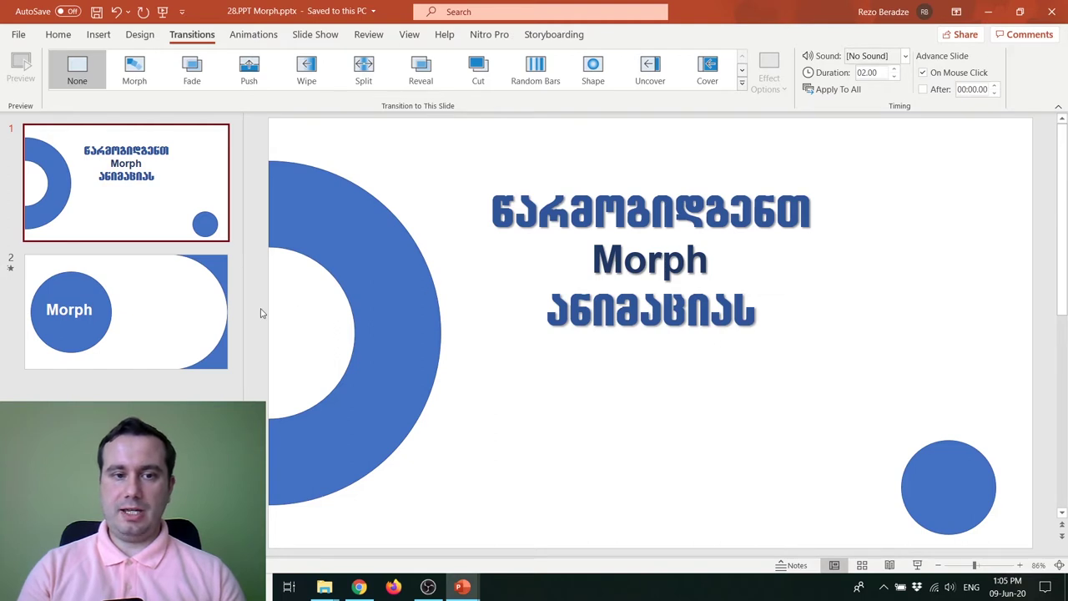
pyautogui.click(128, 284)
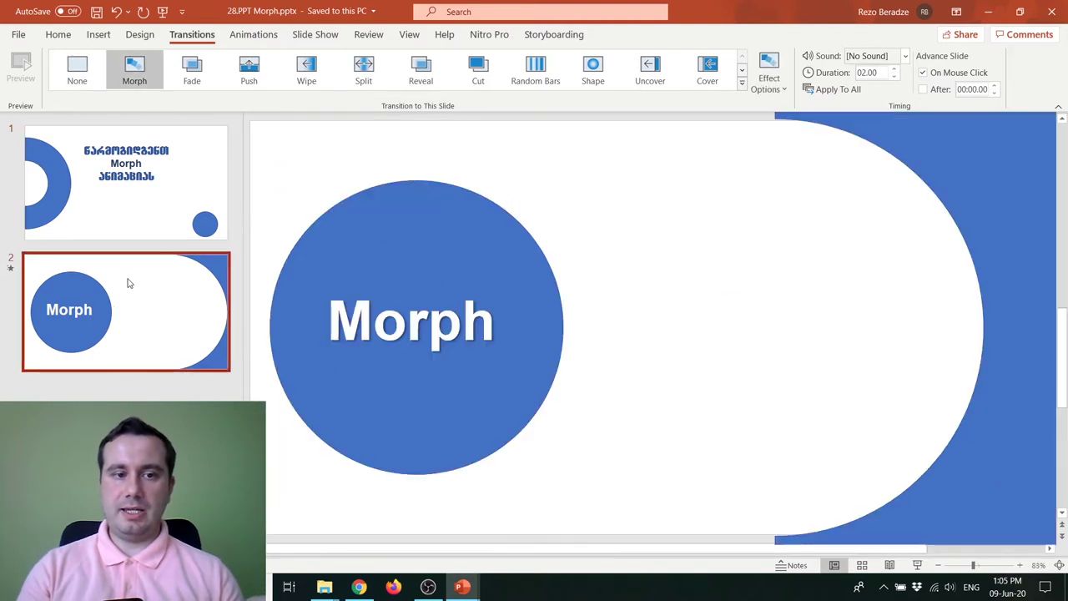
pyautogui.click(134, 71)
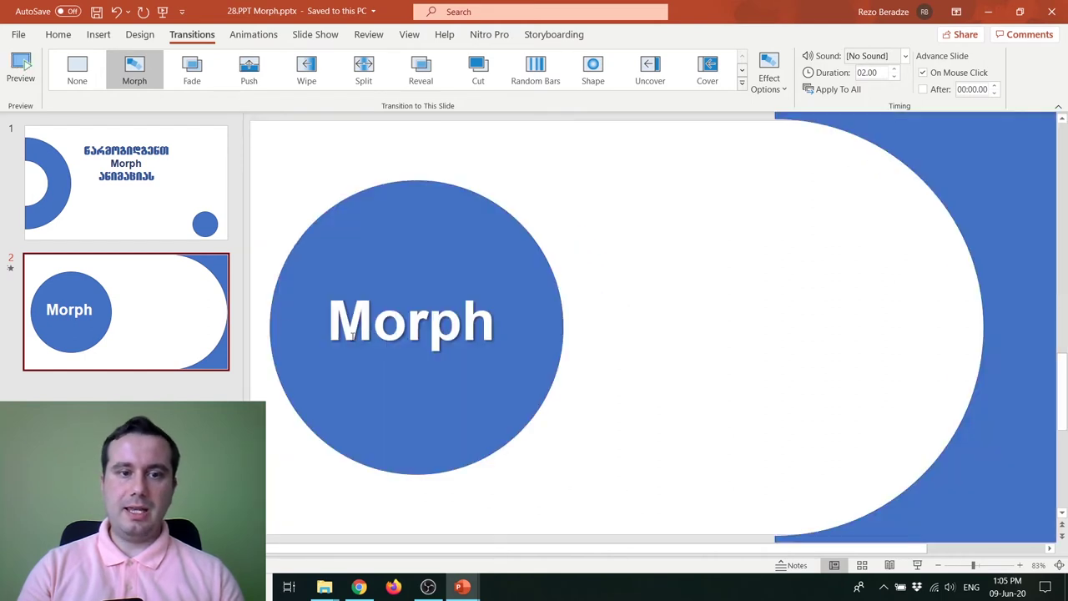
# - Return to slide 1's Morph text, then switch back to the copy deck
pyautogui.click(159, 218)
pyautogui.click(591, 260)
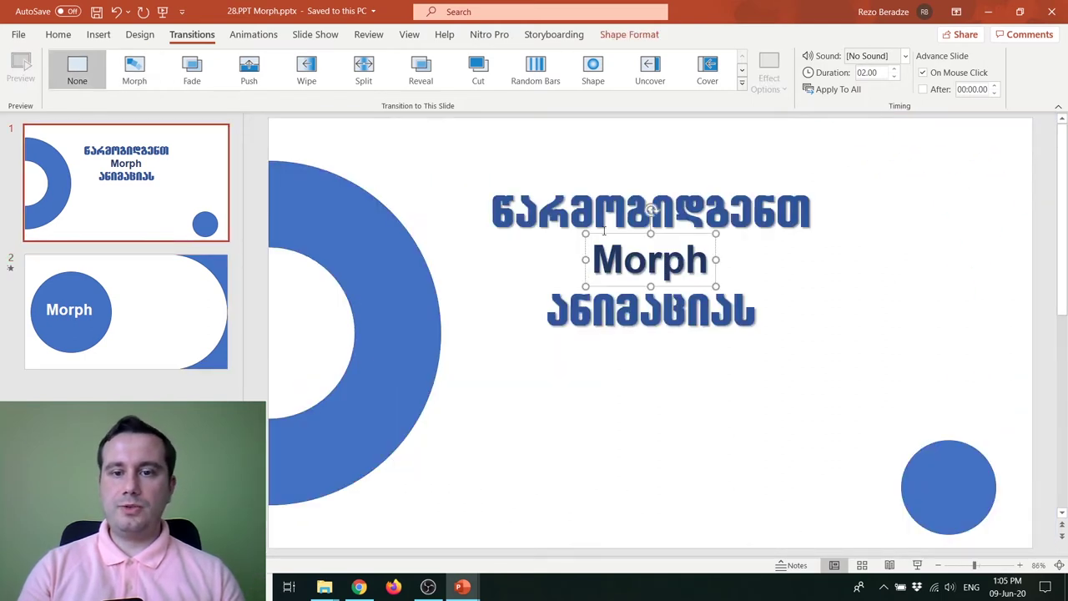
pyautogui.moveTo(462, 586)
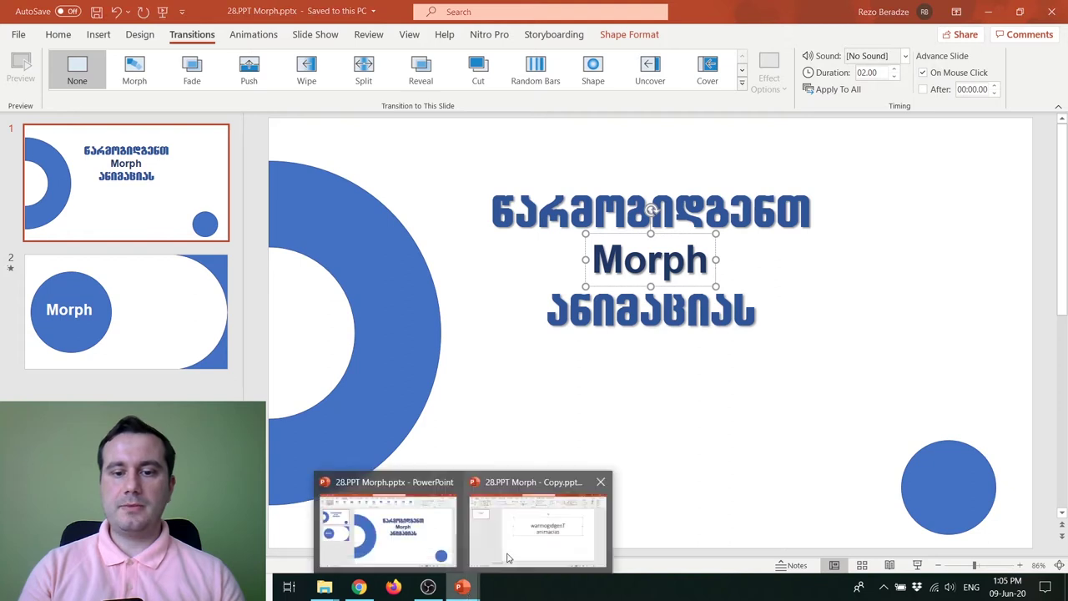
pyautogui.click(534, 517)
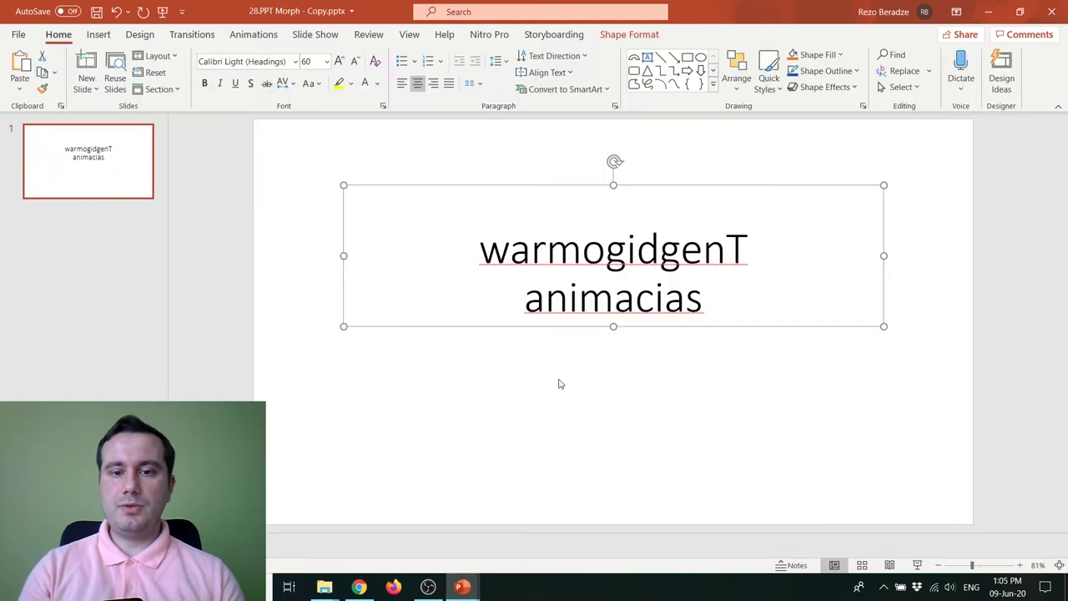
# - Add a text box reading 'Morph' below the title, then select all the title text
pyautogui.click(715, 301)
pyautogui.click(653, 433)
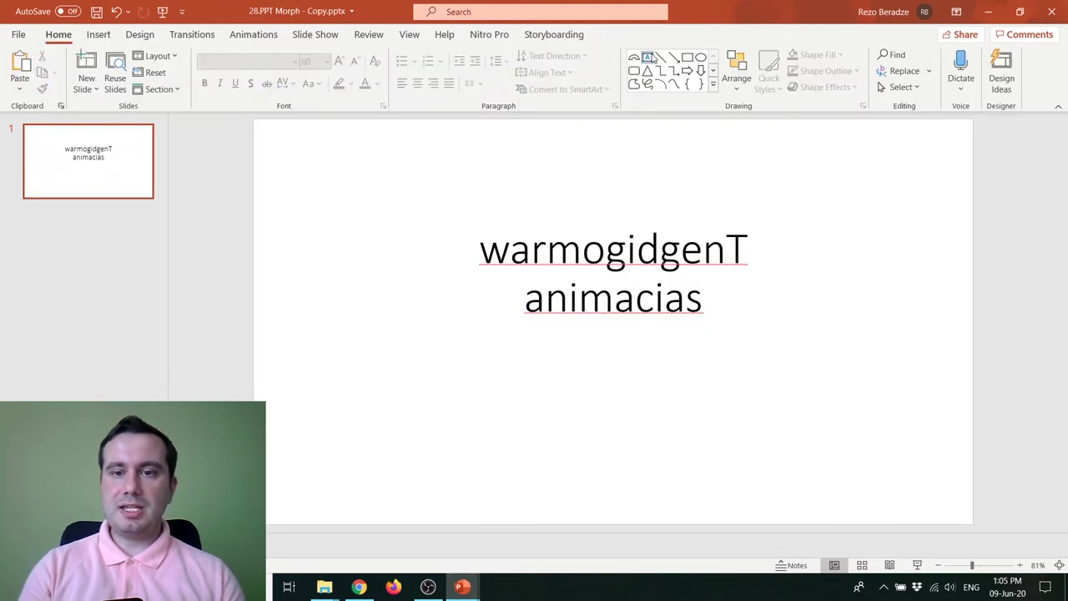
pyautogui.click(521, 376)
pyautogui.write('M')
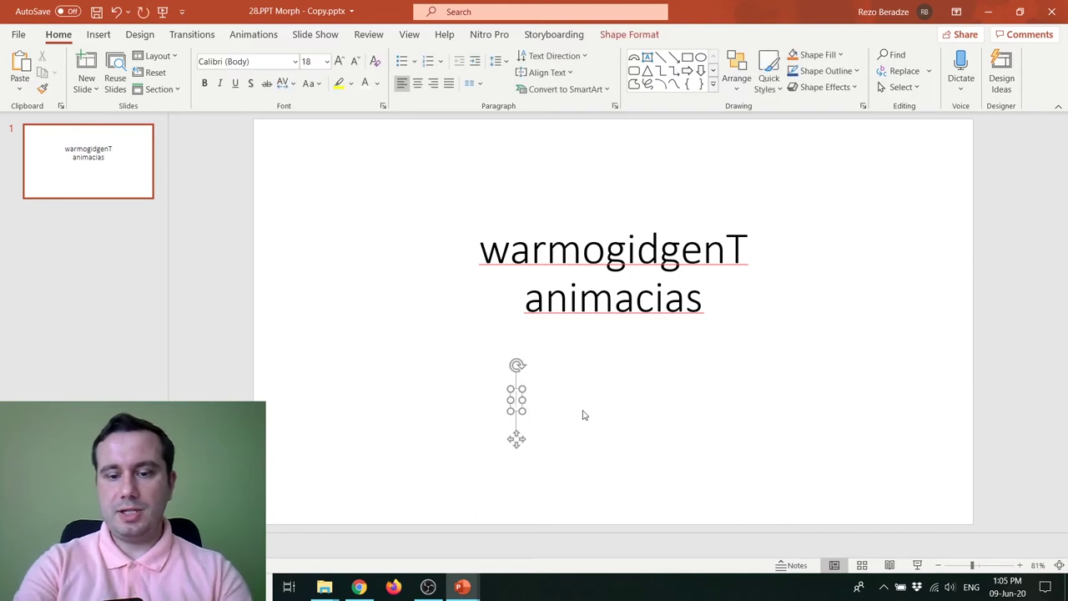
pyautogui.write('or')
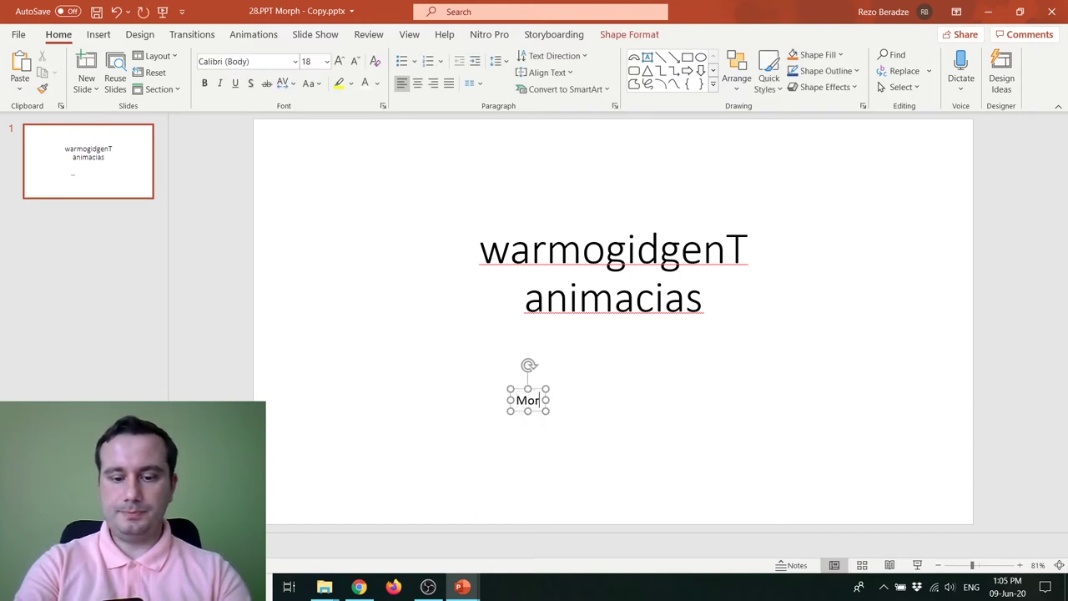
pyautogui.write('ph')
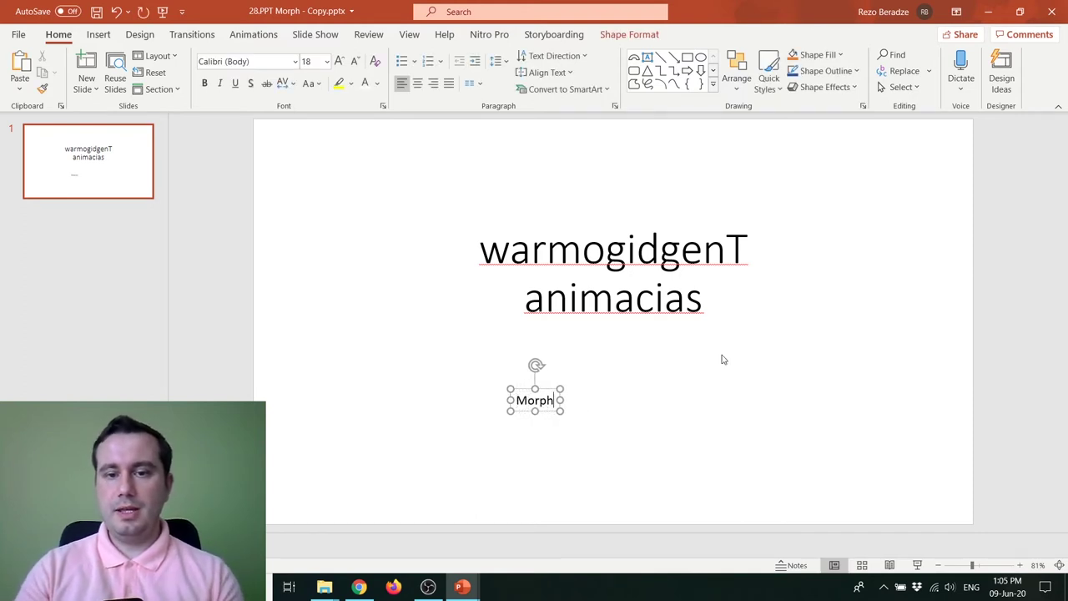
pyautogui.click(707, 300)
pyautogui.hotkey('ctrl', 'a')
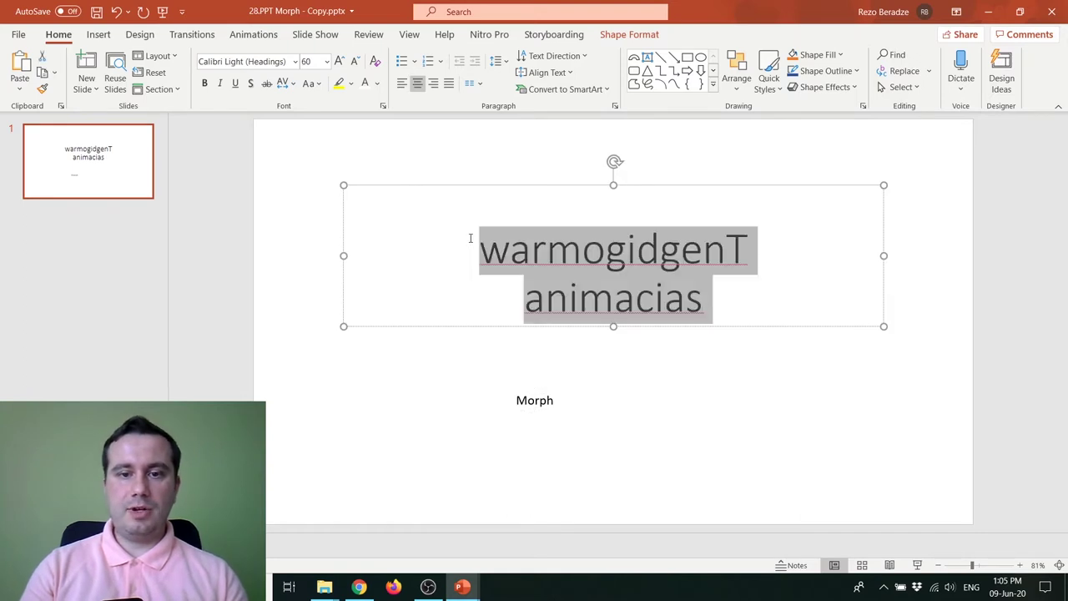
# - Set the title to the ABalaveri font in dark blue
pyautogui.click(296, 61)
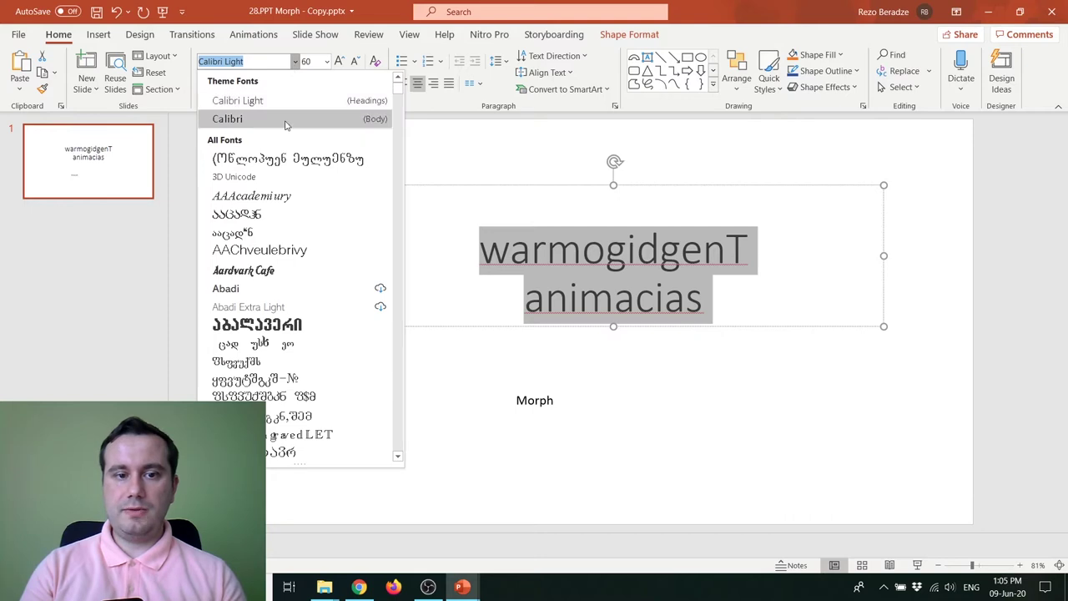
pyautogui.click(279, 324)
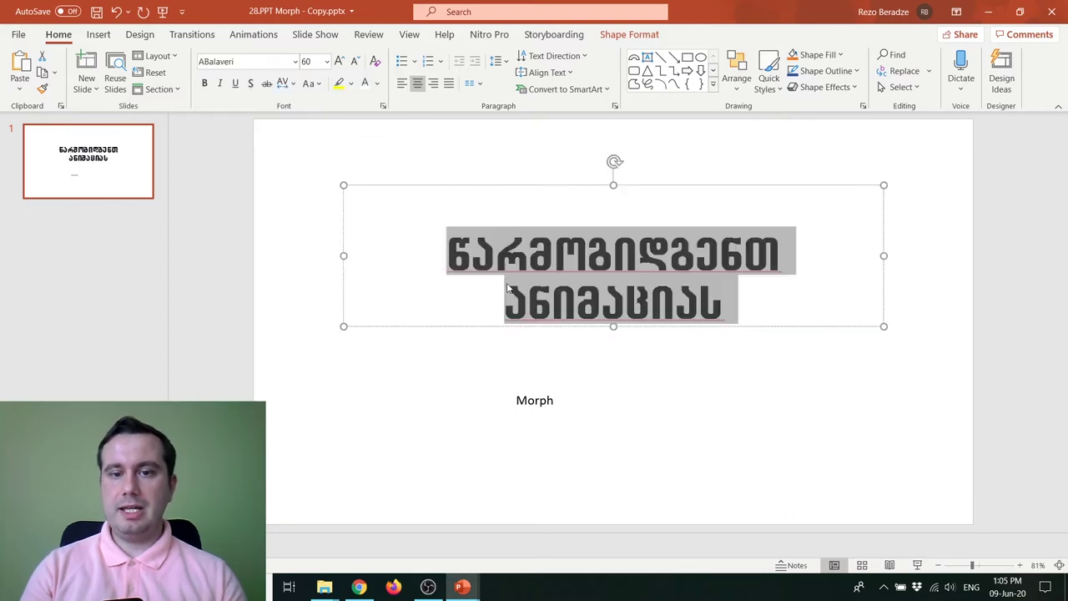
pyautogui.click(376, 84)
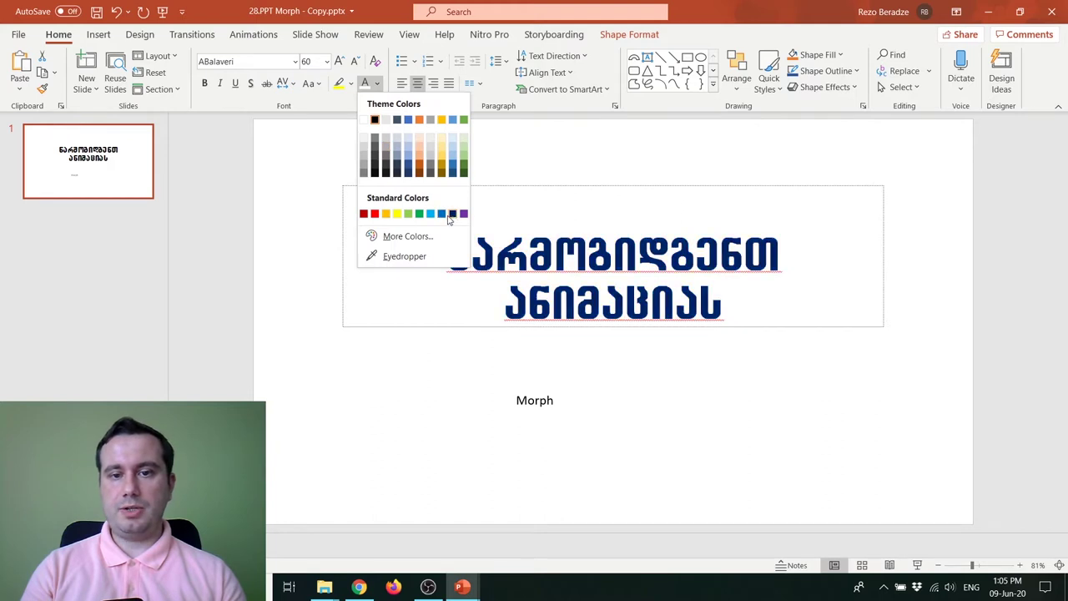
pyautogui.click(408, 169)
# - Colour the Morph text blue as well
pyautogui.click(527, 393)
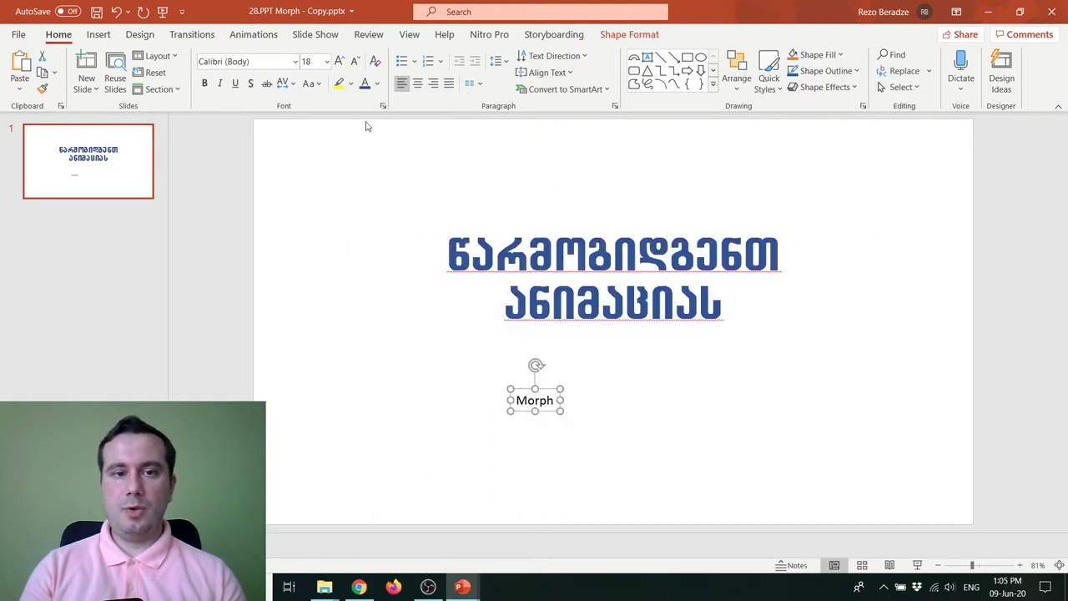
pyautogui.click(376, 84)
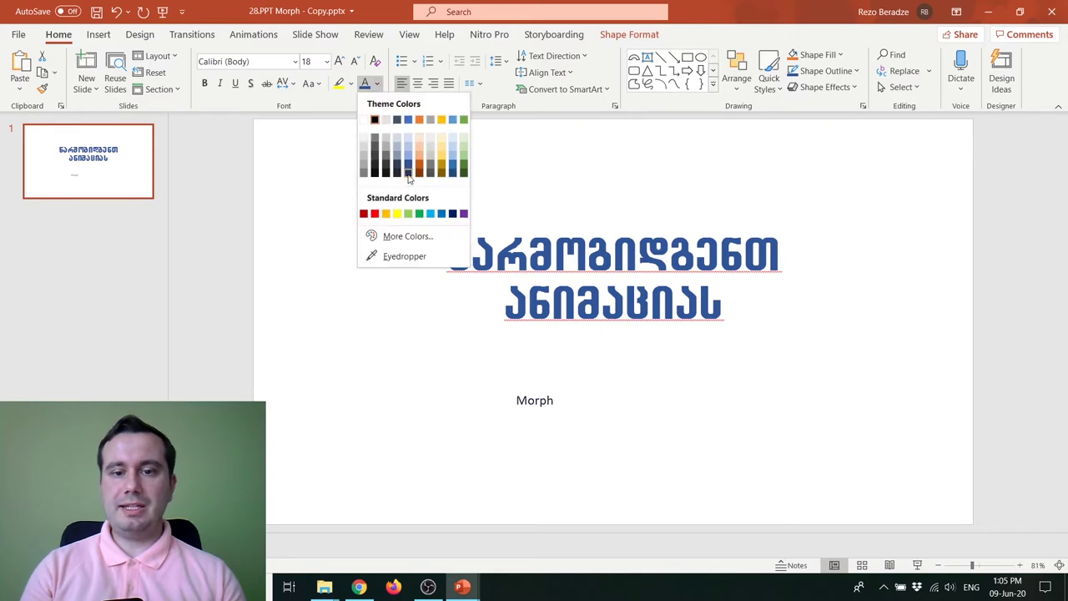
pyautogui.click(409, 173)
# - Enlarge the Morph text to 66 pt and make it bold with a text shadow
pyautogui.click(338, 61)
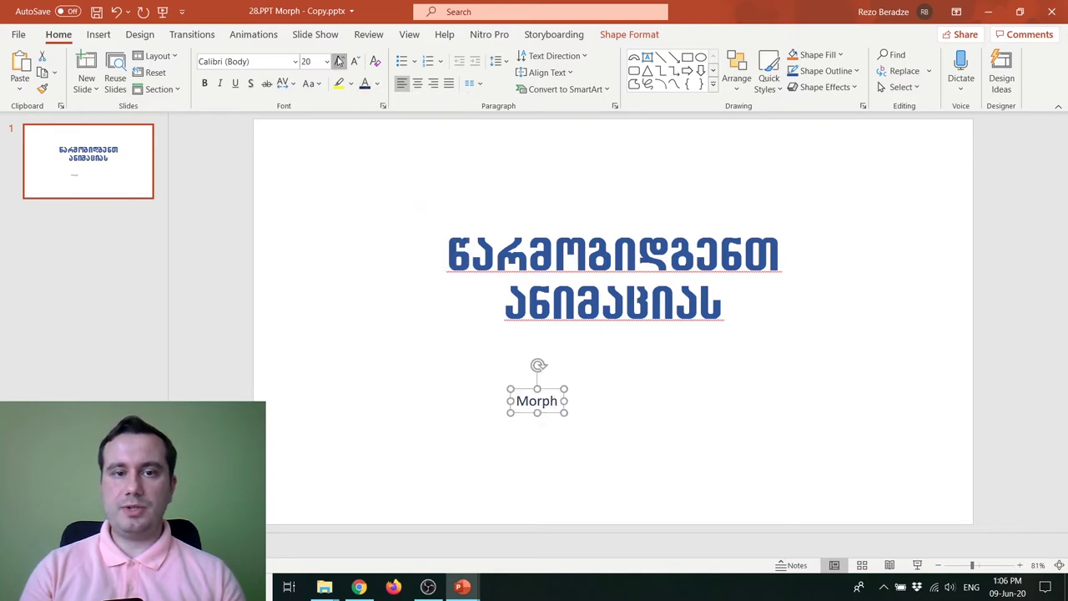
pyautogui.click(338, 61)
pyautogui.click(338, 61)
pyautogui.click(338, 61)
pyautogui.click(338, 61)
pyautogui.click(338, 61)
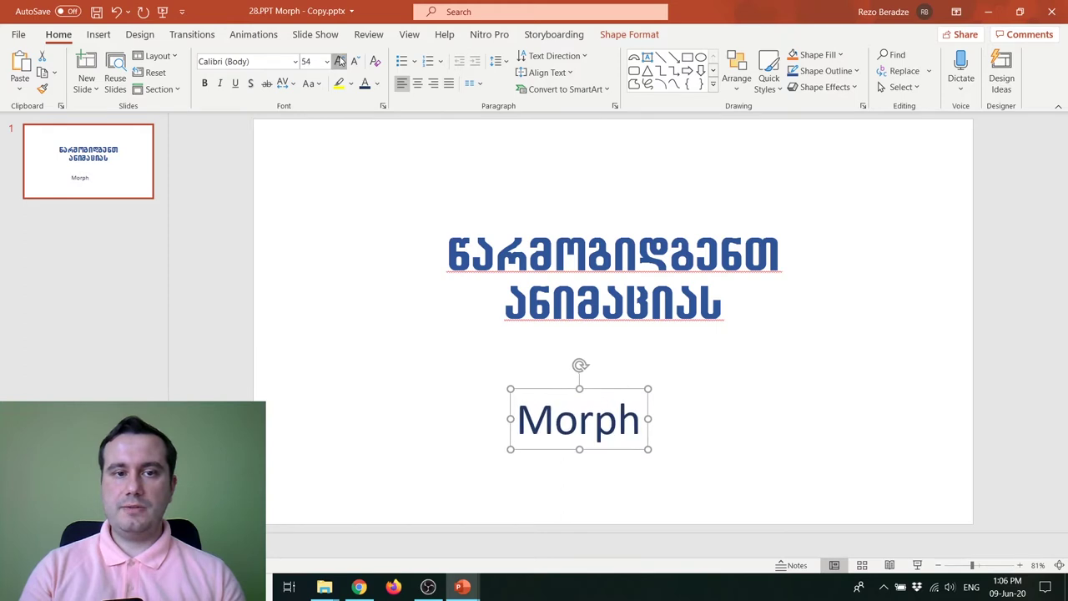
pyautogui.click(338, 61)
pyautogui.click(205, 84)
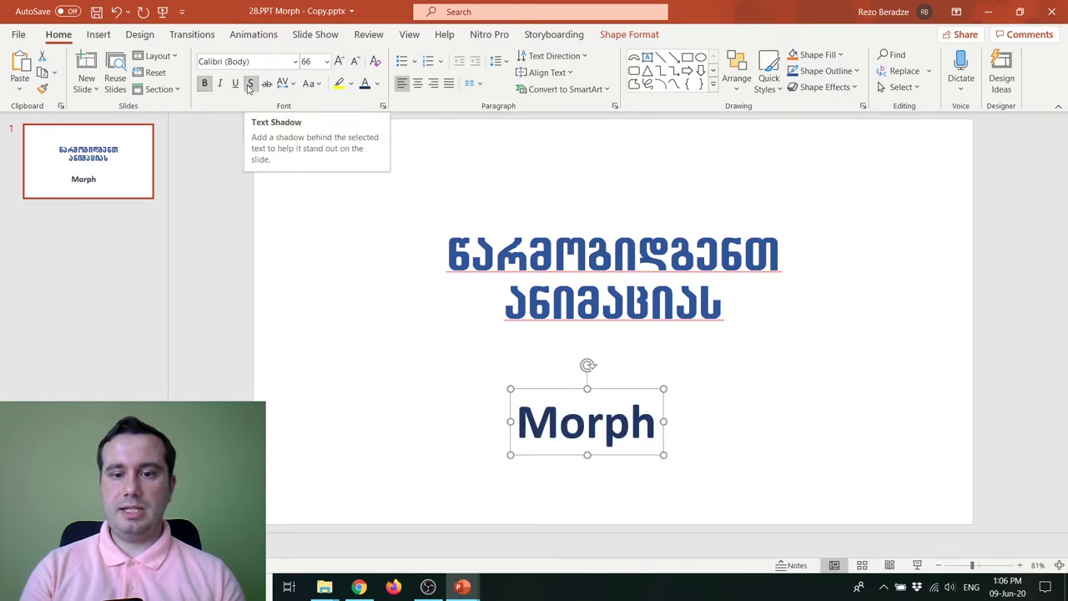
pyautogui.click(249, 87)
# - Make the Georgian title bold with a shadow and add a blank line between its lines
pyautogui.click(583, 291)
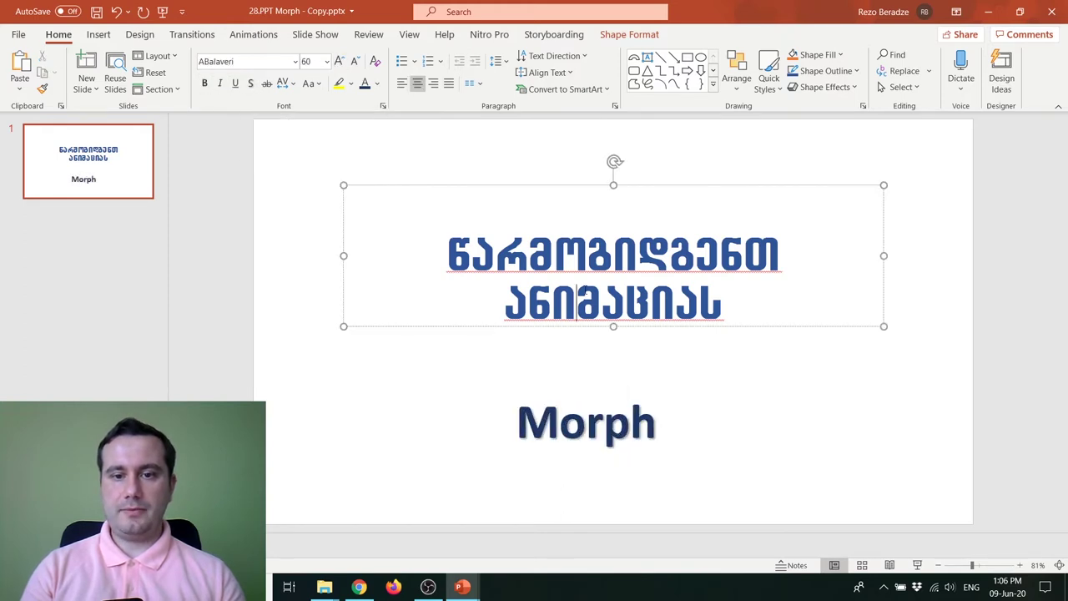
pyautogui.click(574, 183)
pyautogui.click(204, 84)
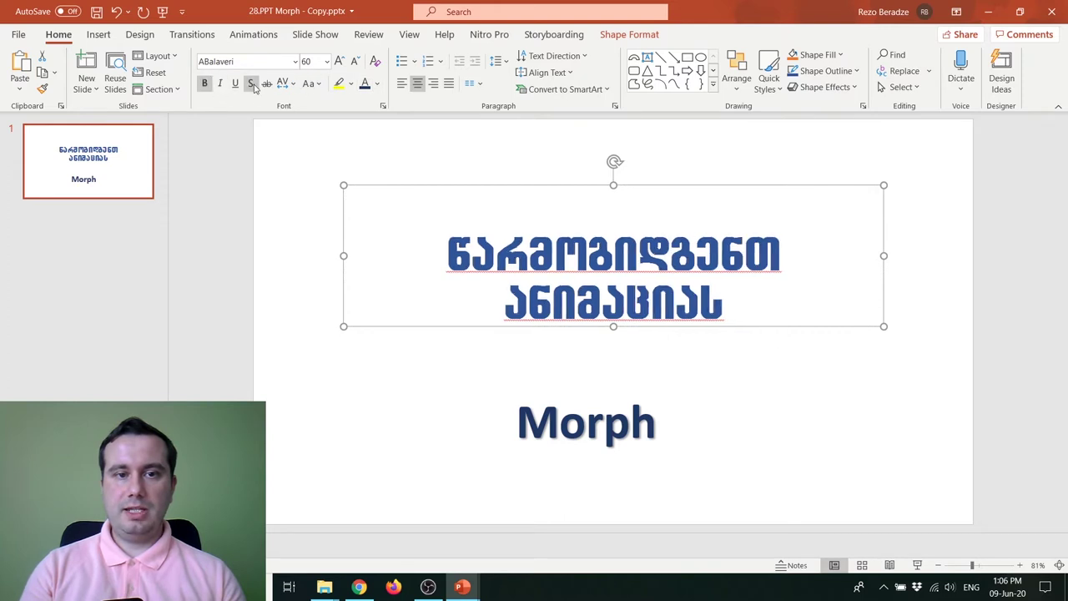
pyautogui.click(250, 83)
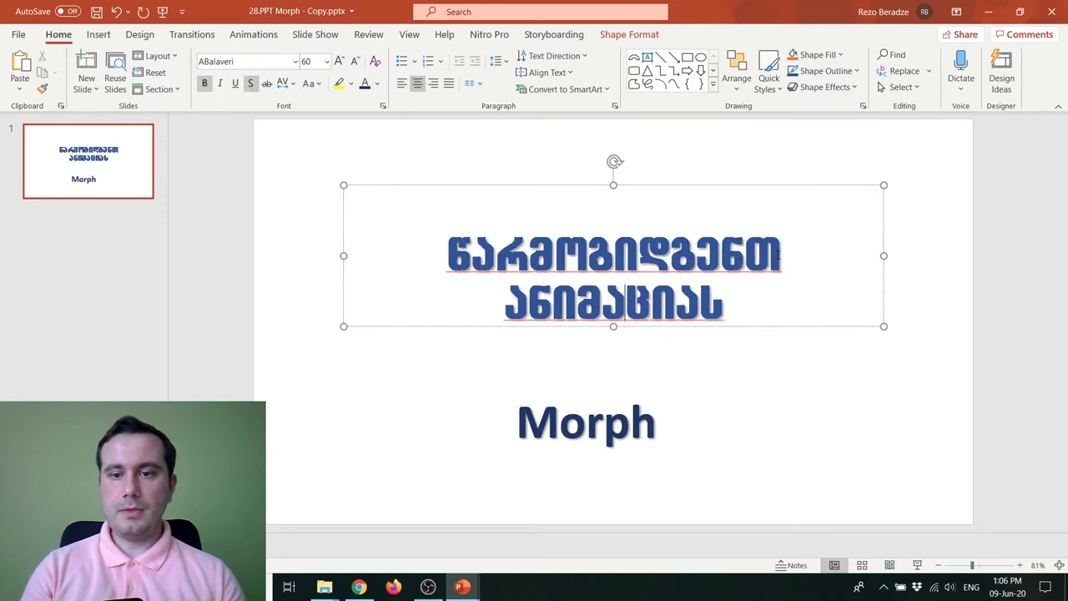
pyautogui.click(778, 254)
pyautogui.press('Return')
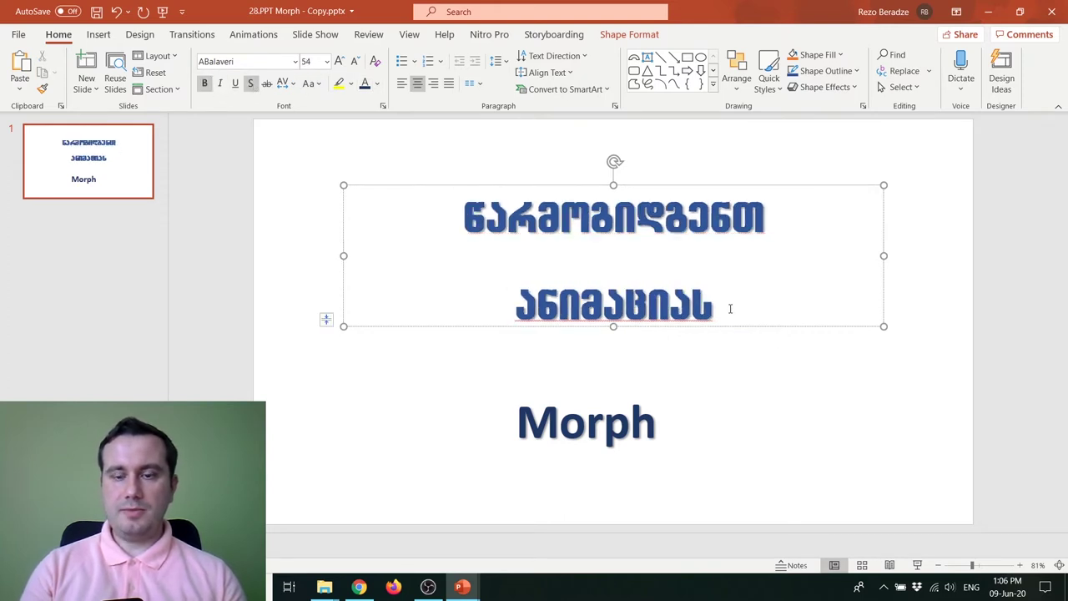
# - Select the Morph text to move it onto the title's blank line, then mark the spot after slide 1
pyautogui.click(615, 353)
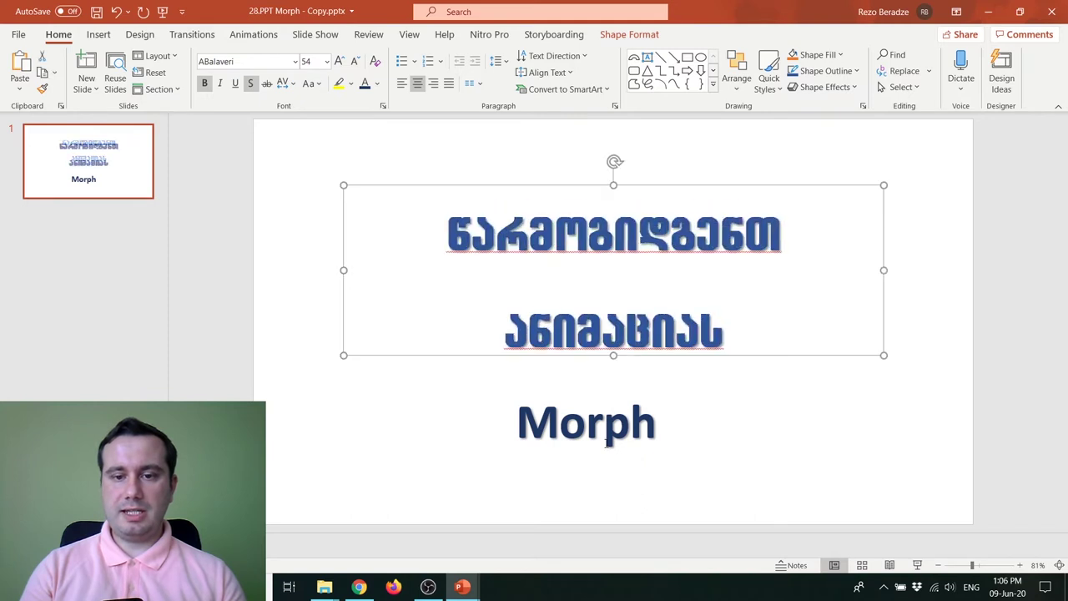
pyautogui.click(603, 389)
pyautogui.hotkey('shift', 'Right')
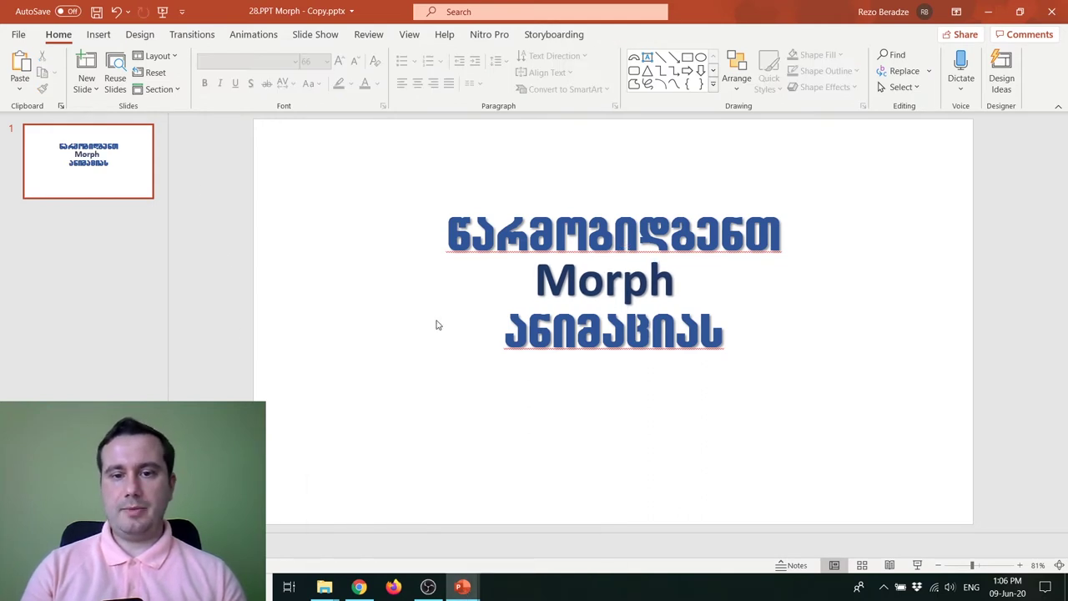
pyautogui.click(109, 240)
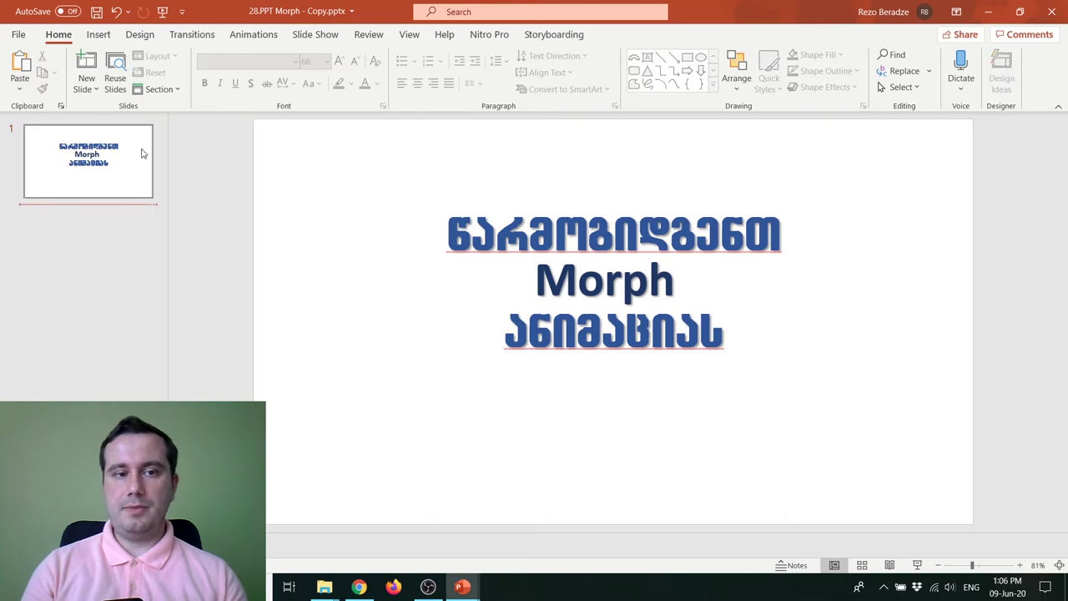
# - Add a new slide 2 with the Blank layout
pyautogui.press('Return')
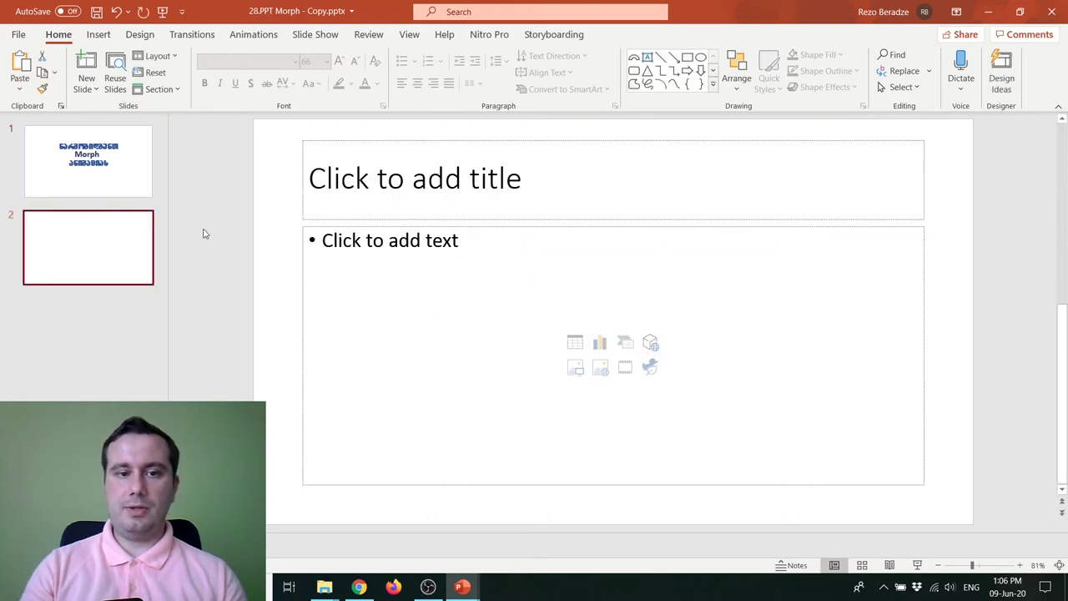
pyautogui.rightClick(280, 248)
pyautogui.moveTo(316, 301)
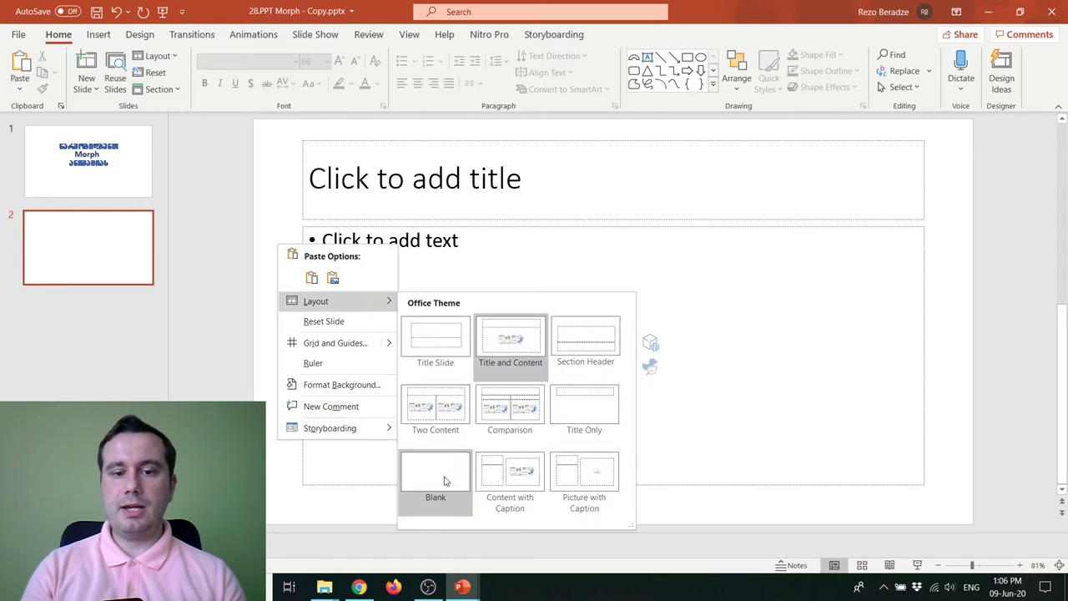
pyautogui.click(445, 481)
# - Copy the Morph text box from slide 1 onto slide 2 and move it left of centre
pyautogui.click(125, 173)
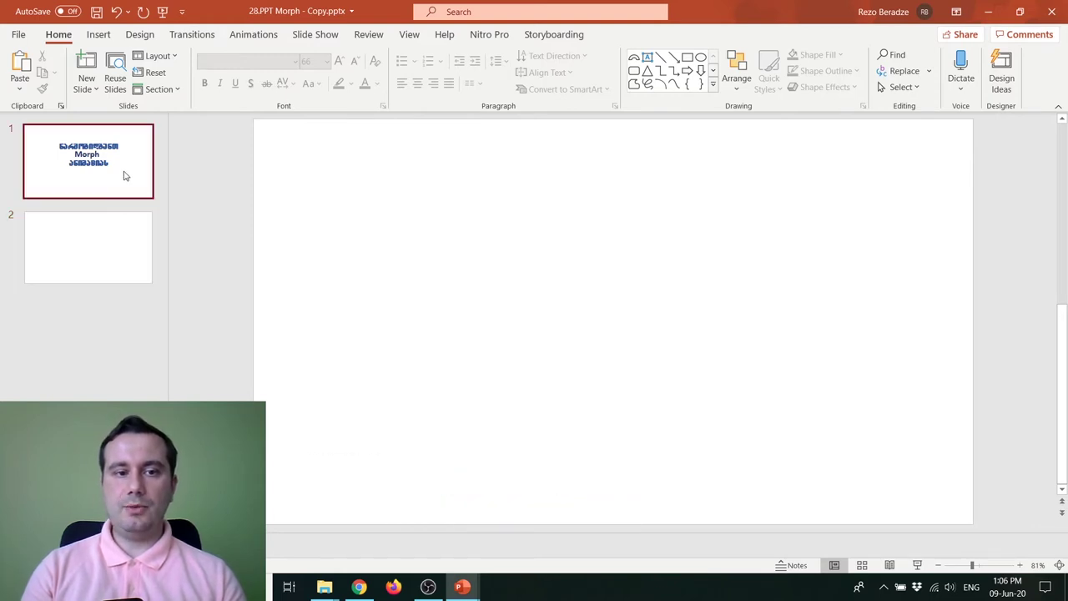
pyautogui.click(532, 266)
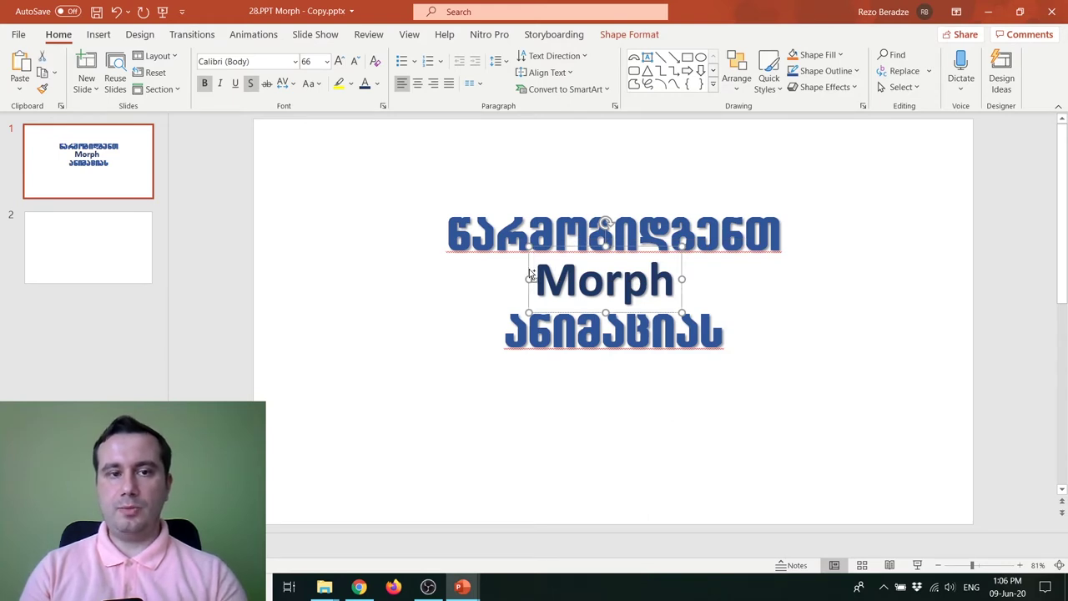
pyautogui.click(136, 257)
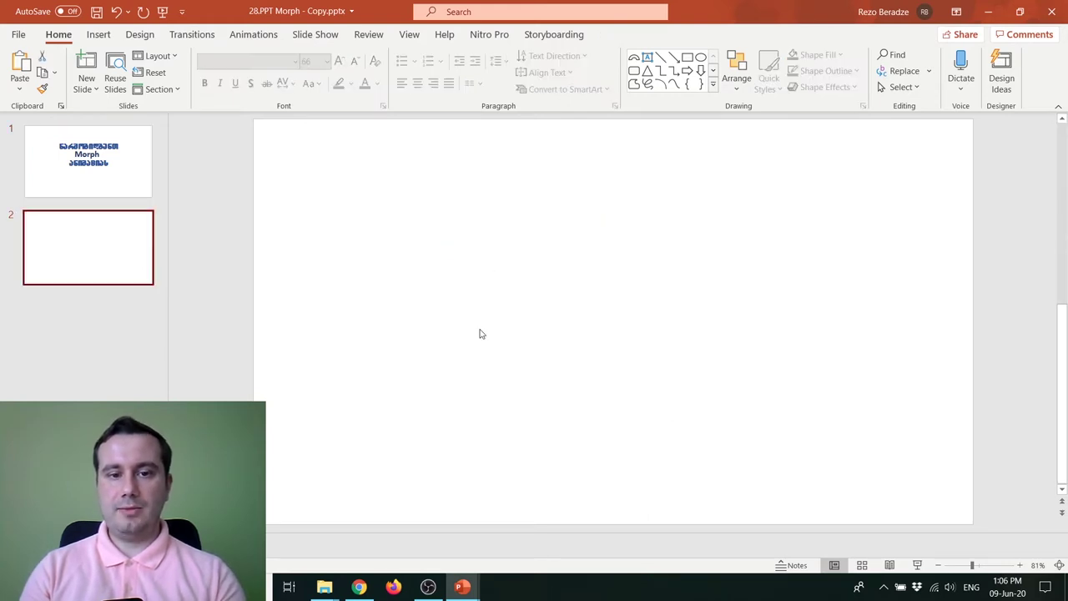
pyautogui.hotkey('ctrl', 'v')
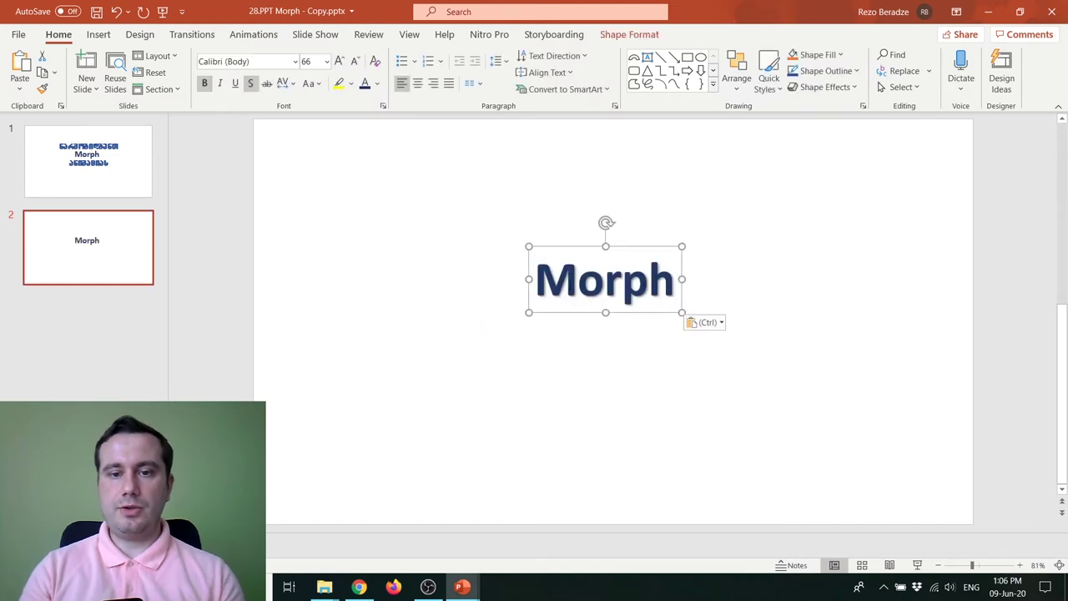
pyautogui.moveTo(581, 245); pyautogui.dragTo(353, 265)
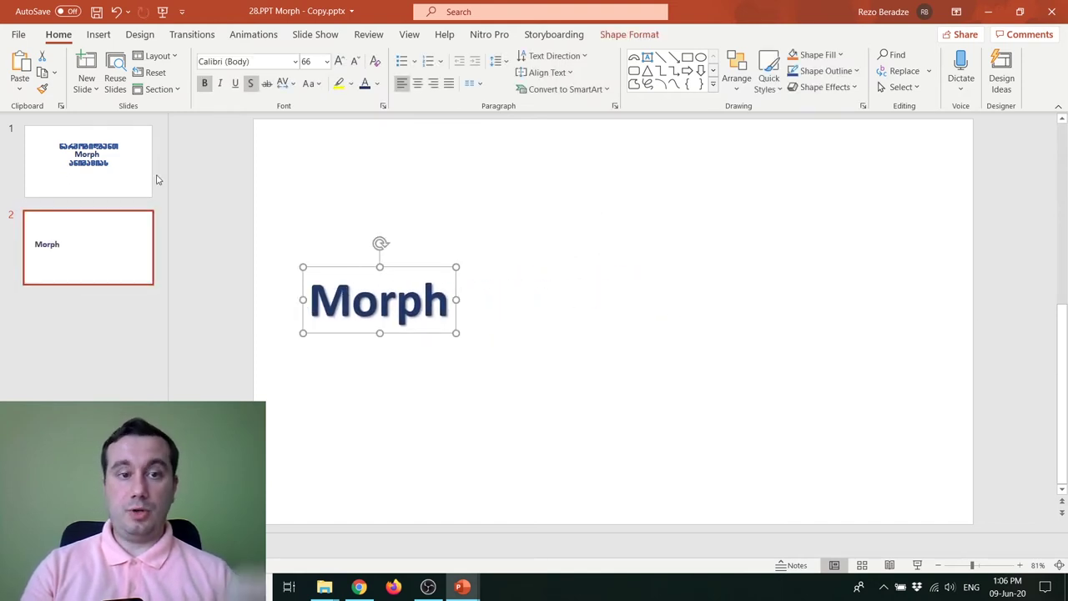
# - Apply the Morph transition to slide 2 and preview it
pyautogui.click(195, 36)
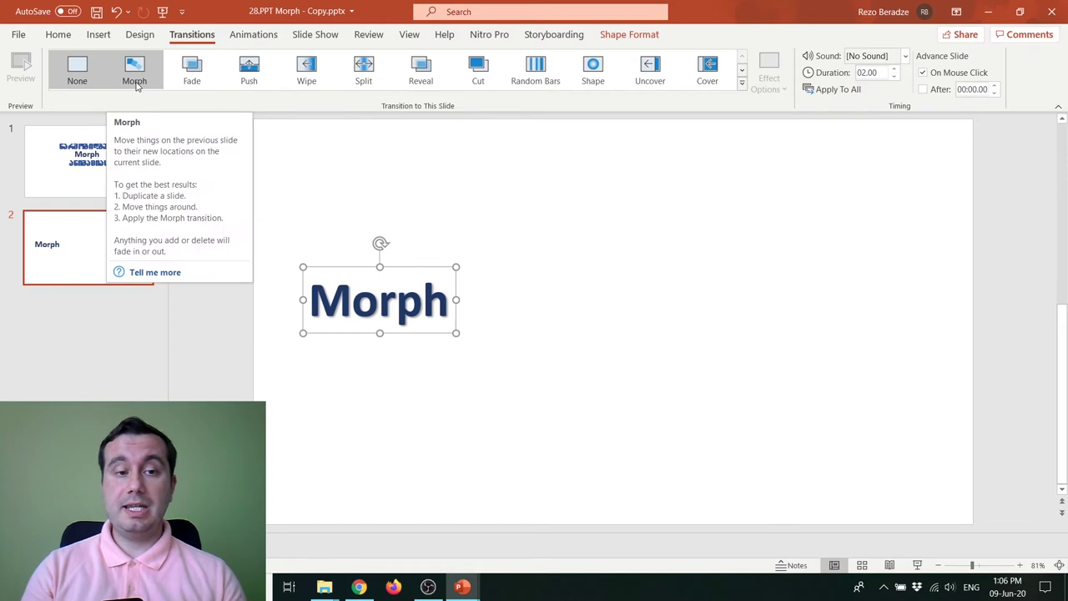
pyautogui.click(135, 75)
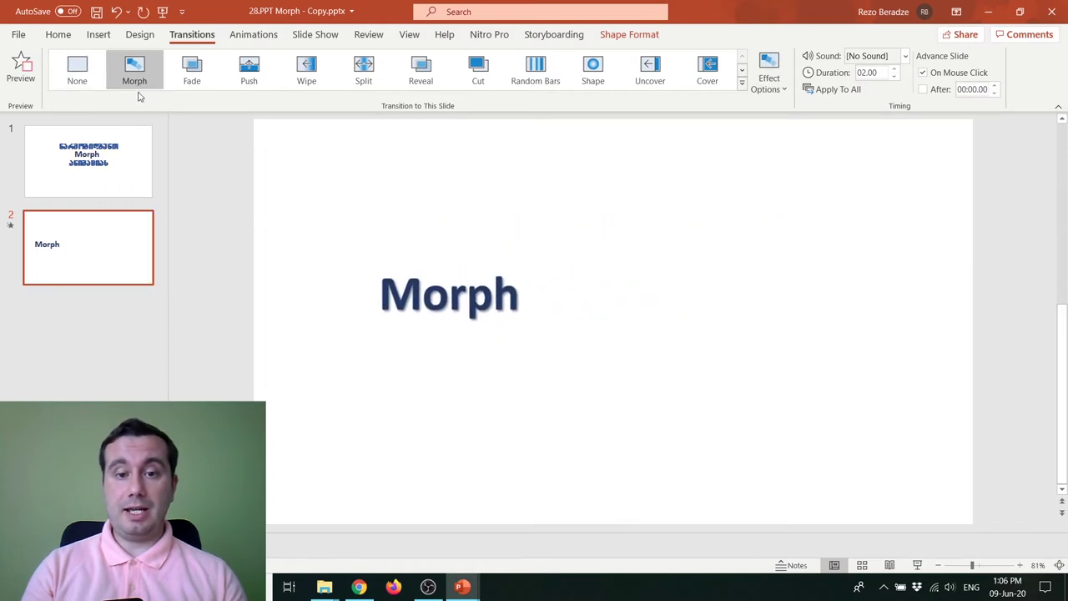
pyautogui.click(126, 192)
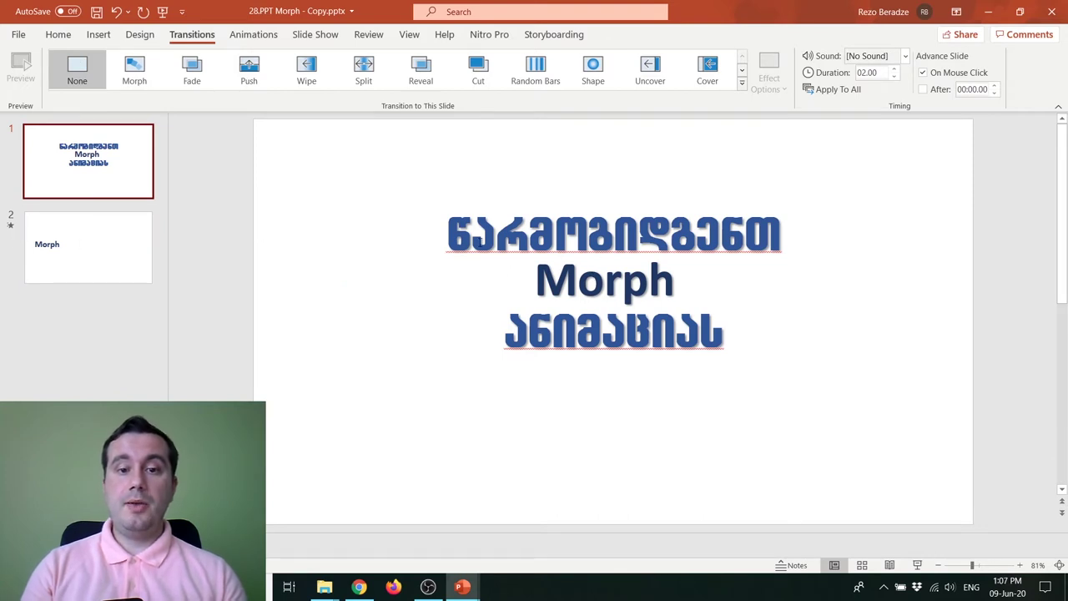
pyautogui.click(105, 242)
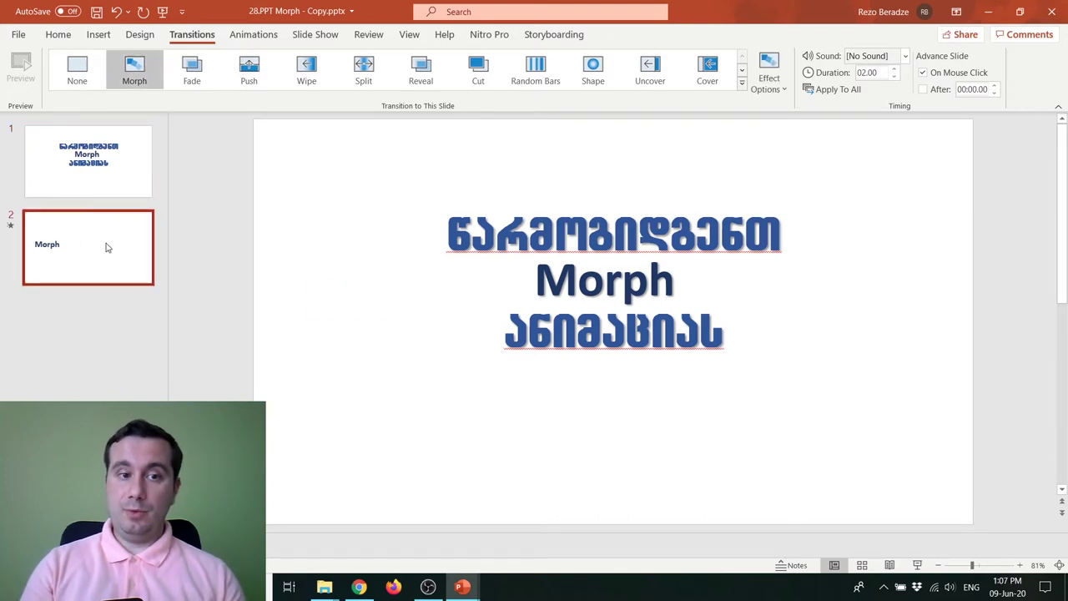
pyautogui.click(147, 70)
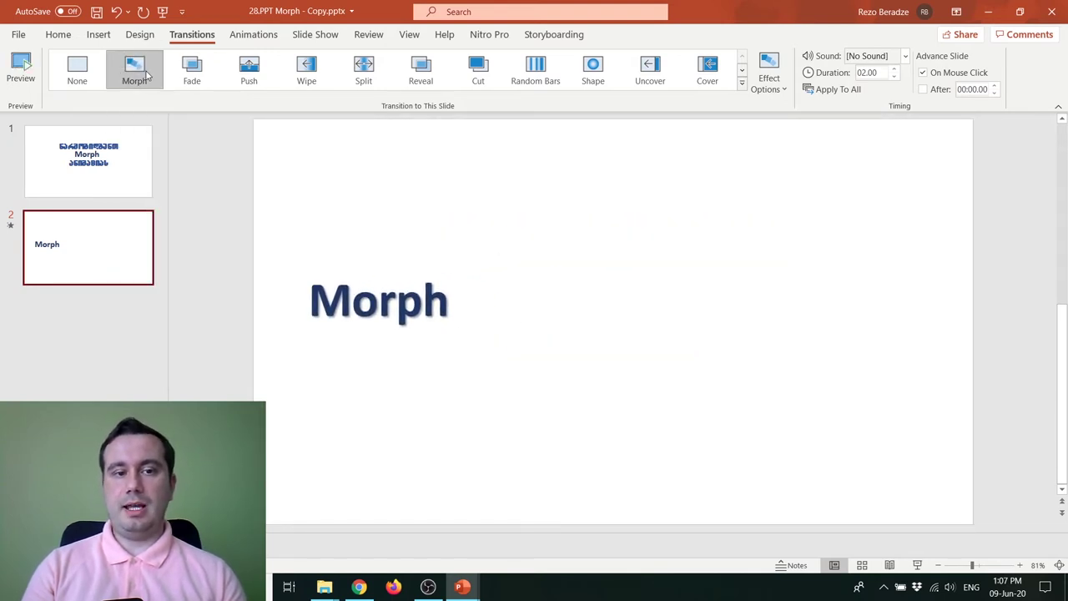
# - Flip between slides 1 and 2 to compare them, ending on slide 1
pyautogui.click(139, 164)
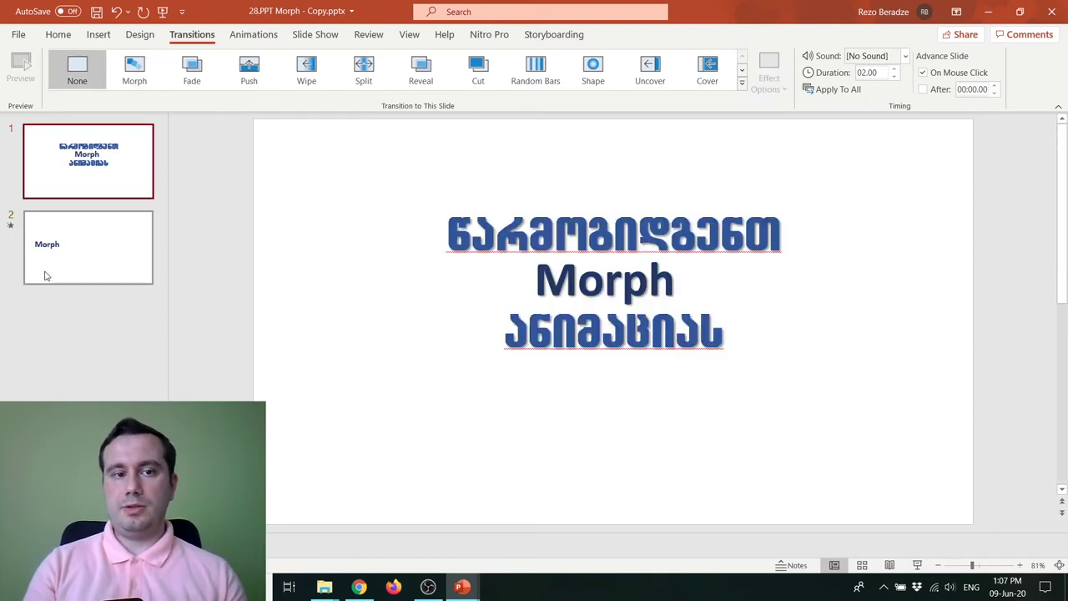
pyautogui.click(46, 276)
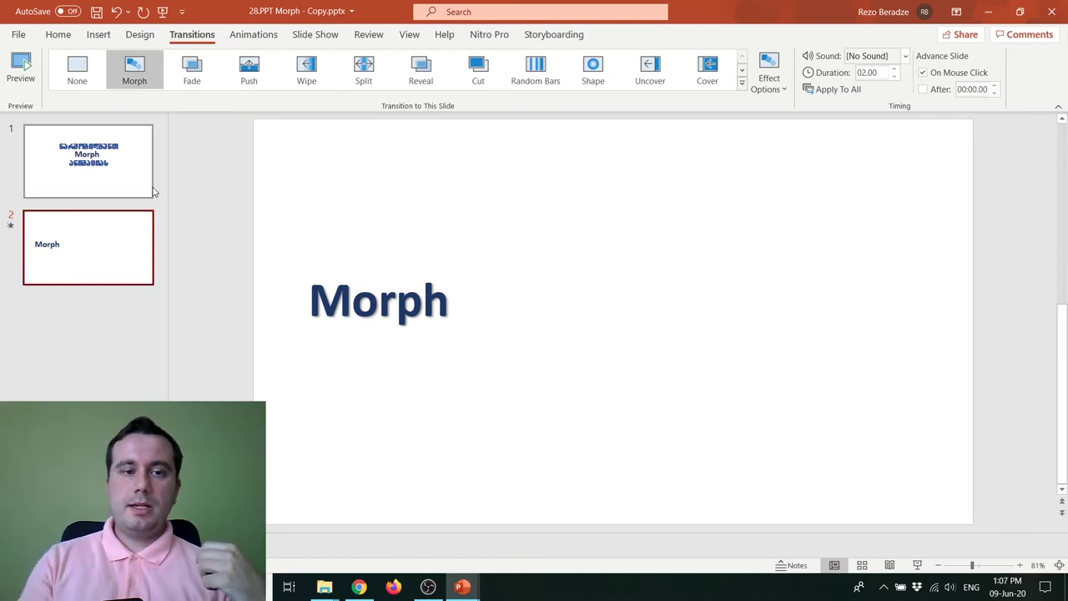
pyautogui.click(83, 167)
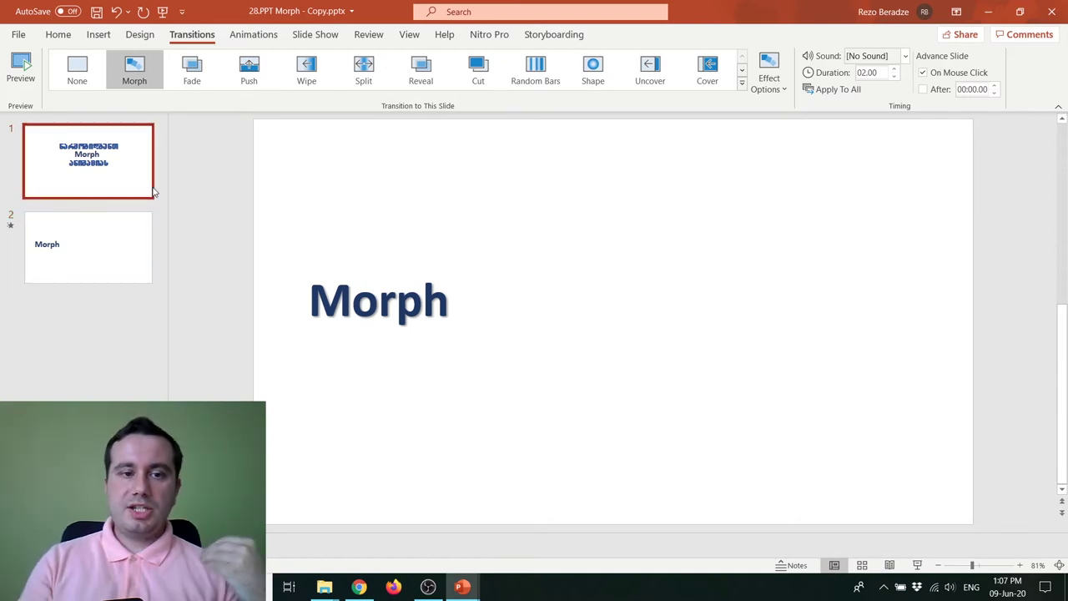
# - Draw a small oval circle at the bottom-right corner of slide 1
pyautogui.click(98, 35)
pyautogui.click(247, 92)
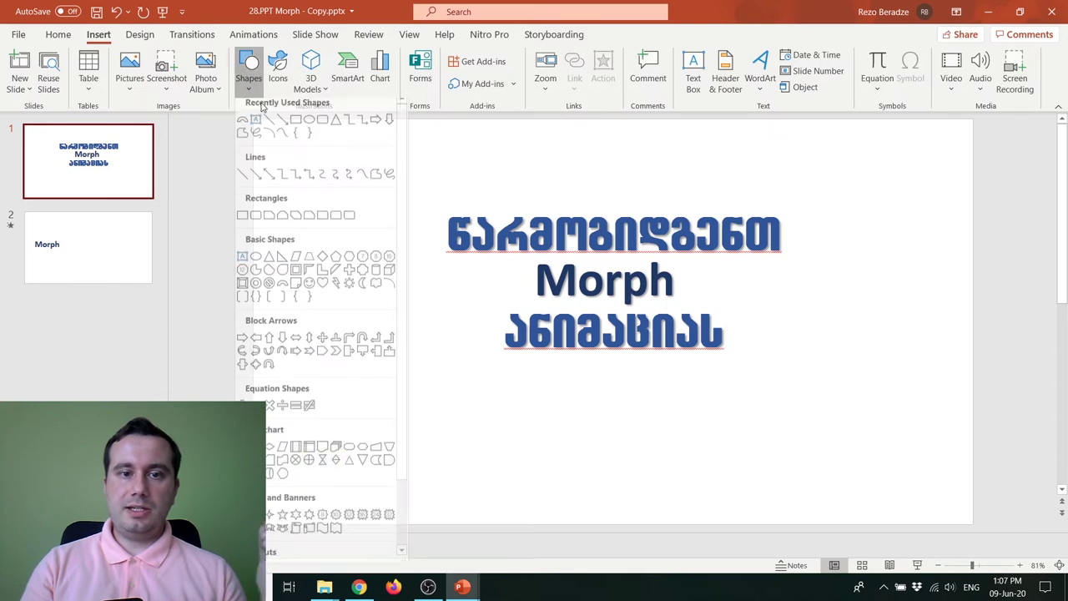
pyautogui.click(310, 128)
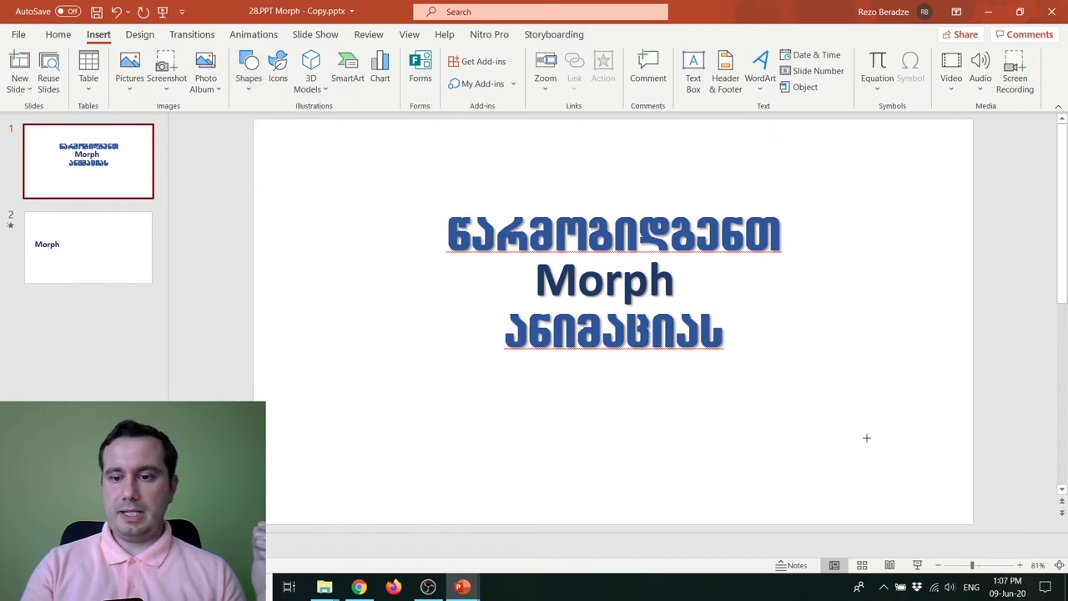
pyautogui.moveTo(888, 449); pyautogui.dragTo(957, 517)
# - Copy the circle and paste it in the same spot on slide 2
pyautogui.click(895, 427)
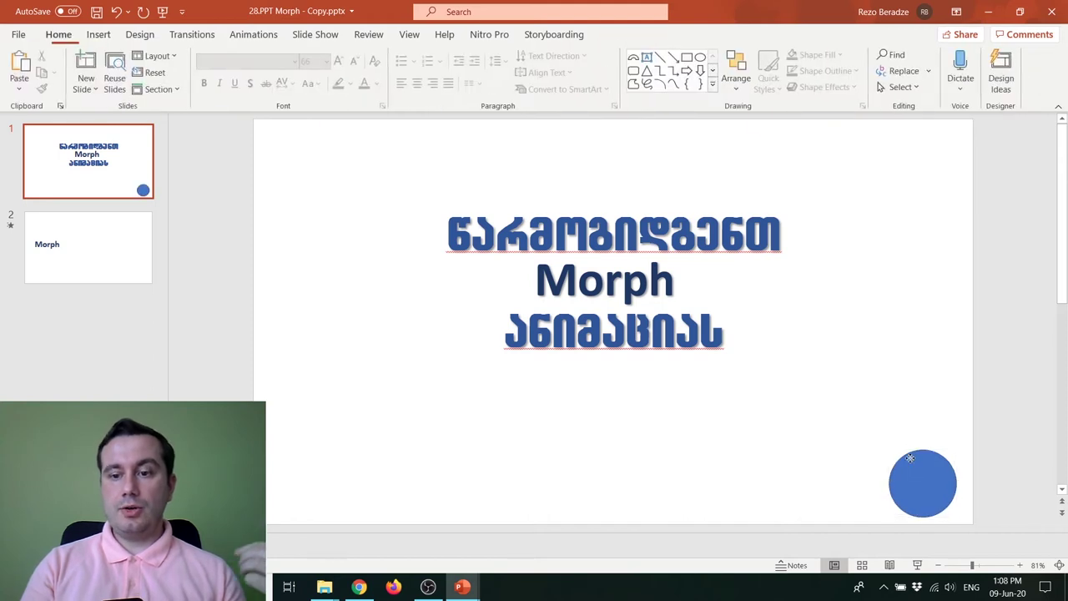
pyautogui.click(921, 480)
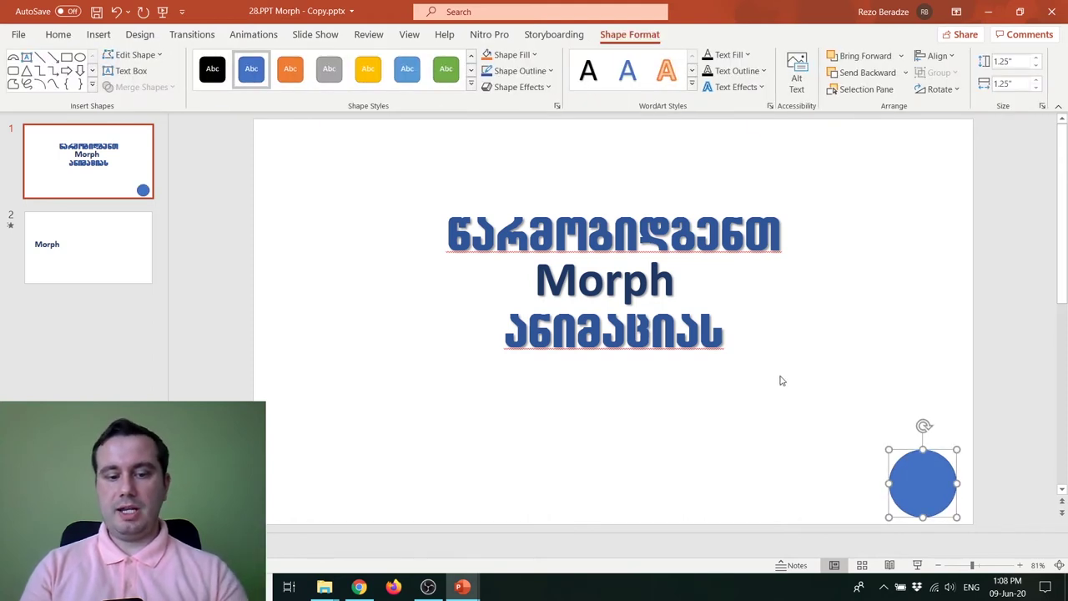
pyautogui.click(126, 237)
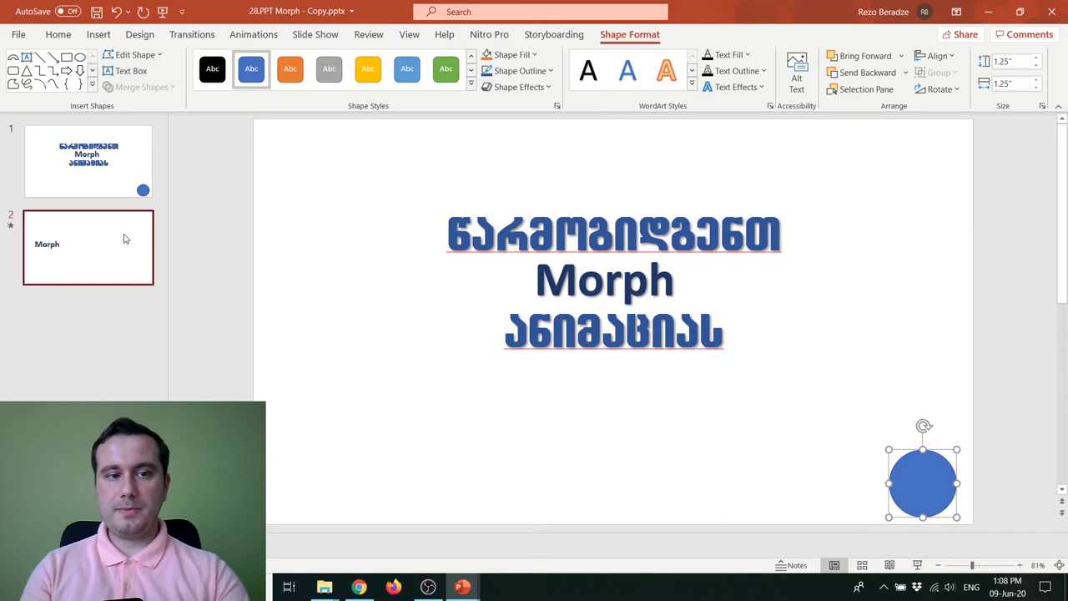
pyautogui.hotkey('ctrl', 'v')
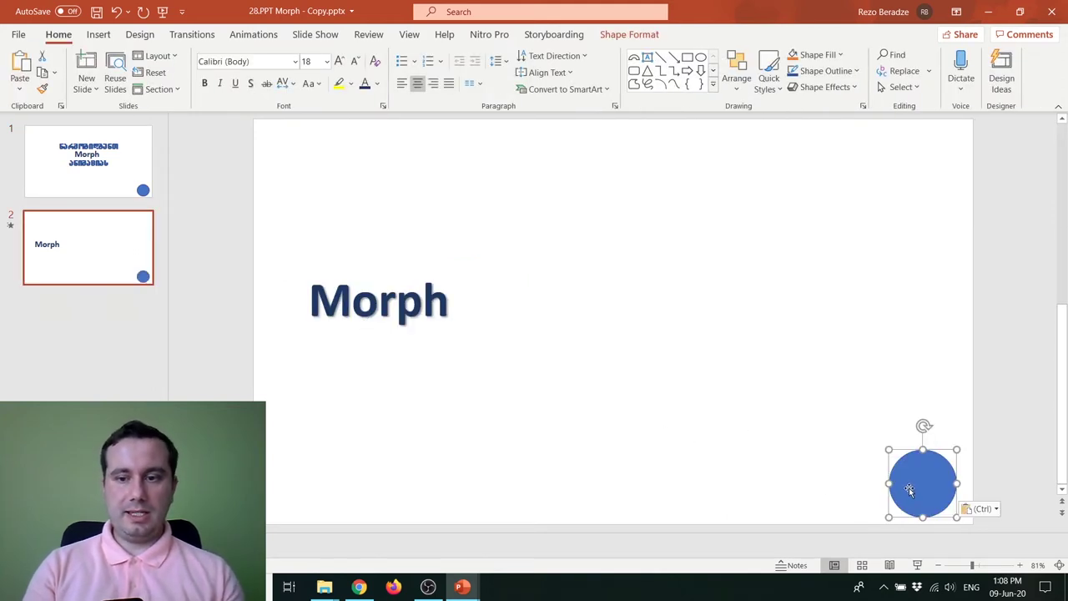
# - Move the circle beside the Morph text, resize it to 5" × 5", and shift it upper left
pyautogui.moveTo(908, 486)
pyautogui.mouseDown()
pyautogui.moveTo(849, 479)
pyautogui.moveTo(297, 260)
pyautogui.moveTo(326, 299)
pyautogui.mouseUp()
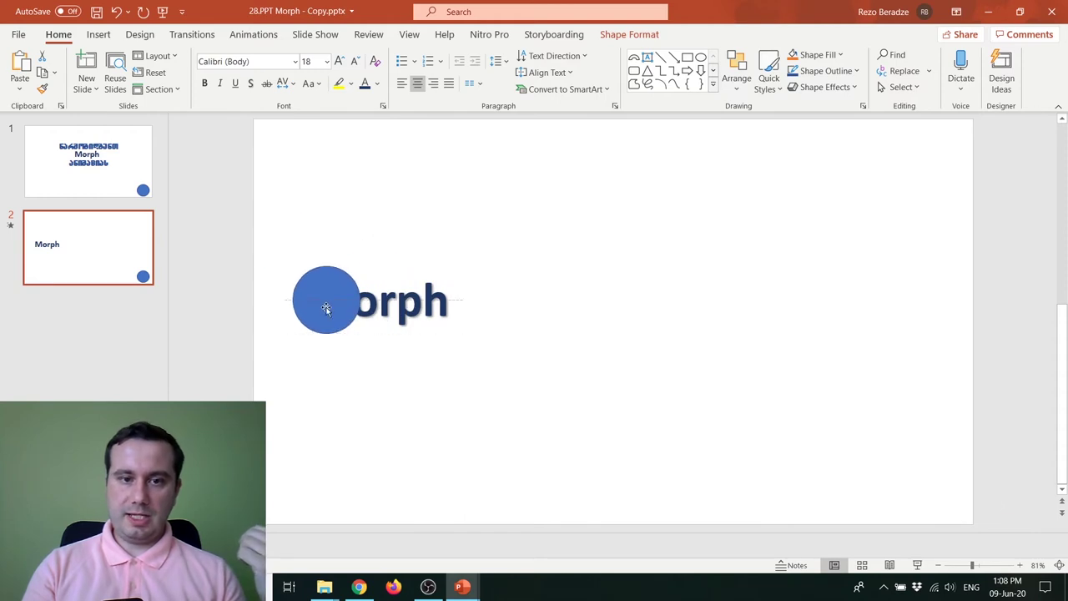
pyautogui.click(624, 37)
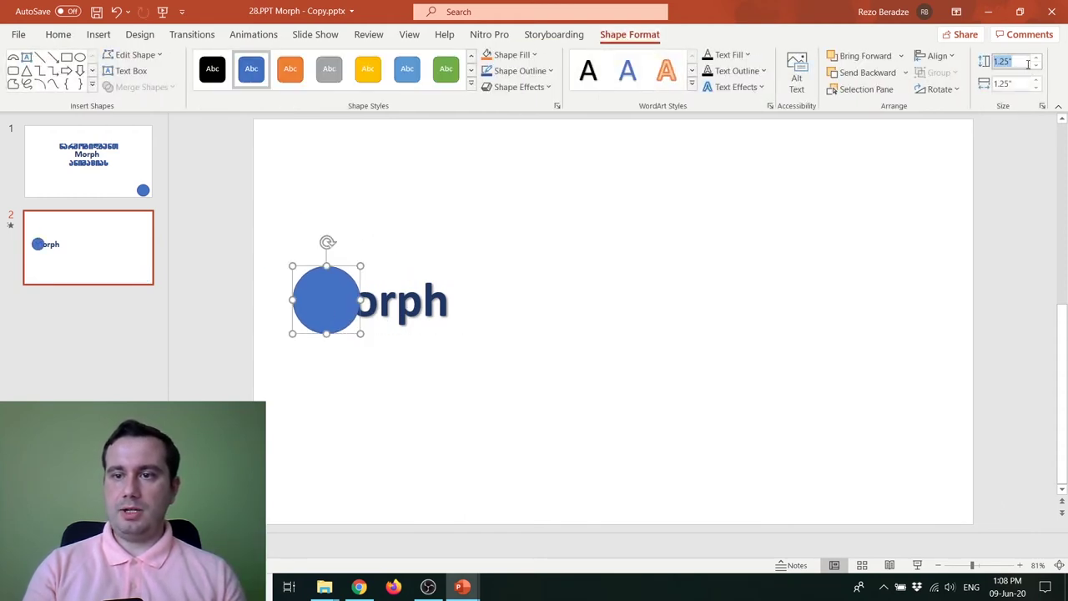
pyautogui.write('5')
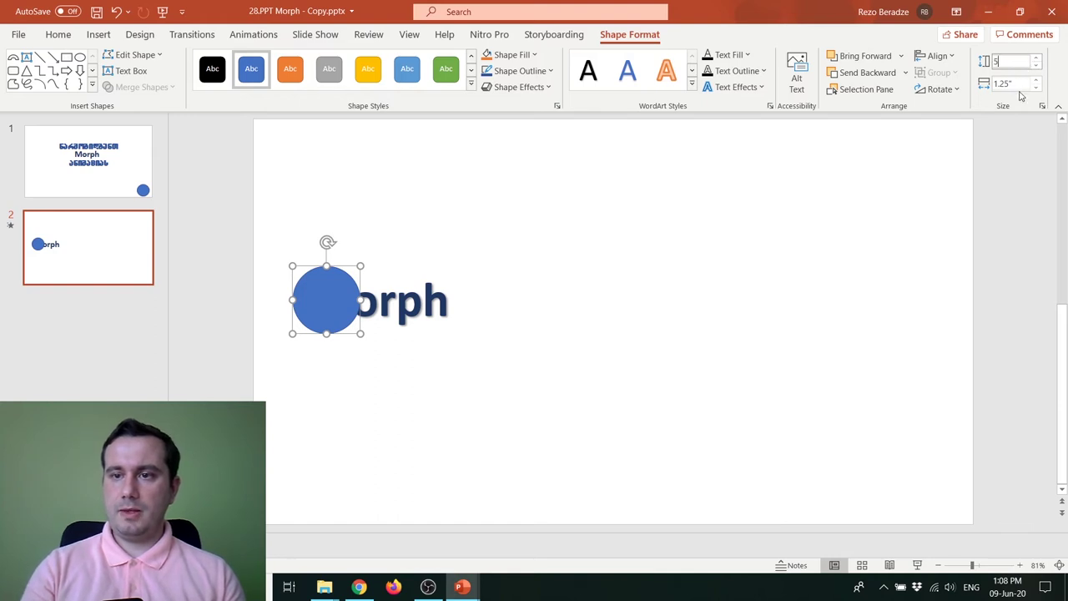
pyautogui.click(1018, 82)
pyautogui.write('5')
pyautogui.press('Return')
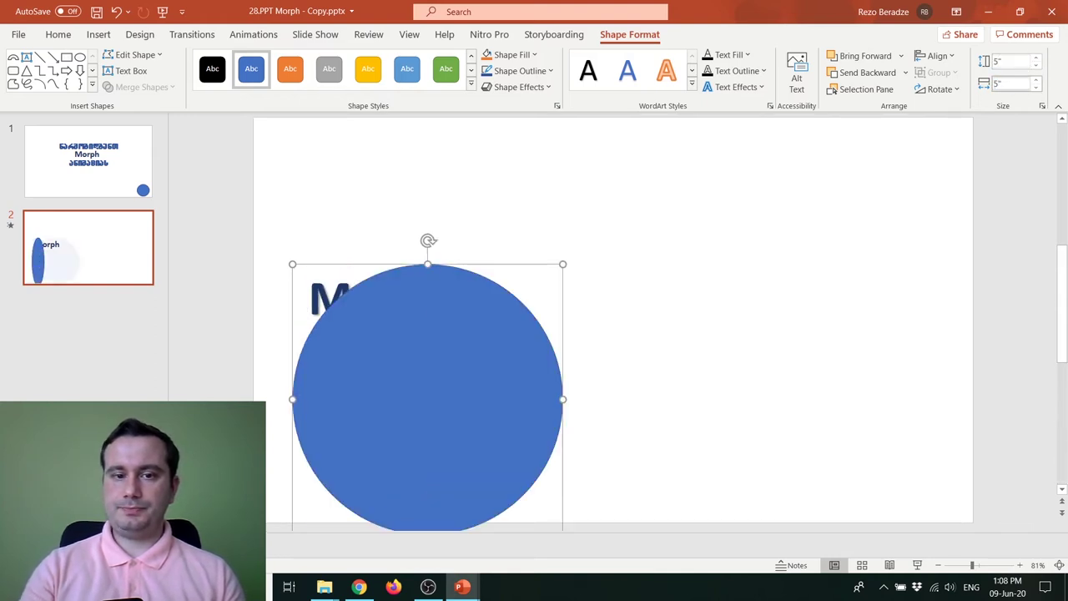
pyautogui.moveTo(522, 405); pyautogui.dragTo(446, 373)
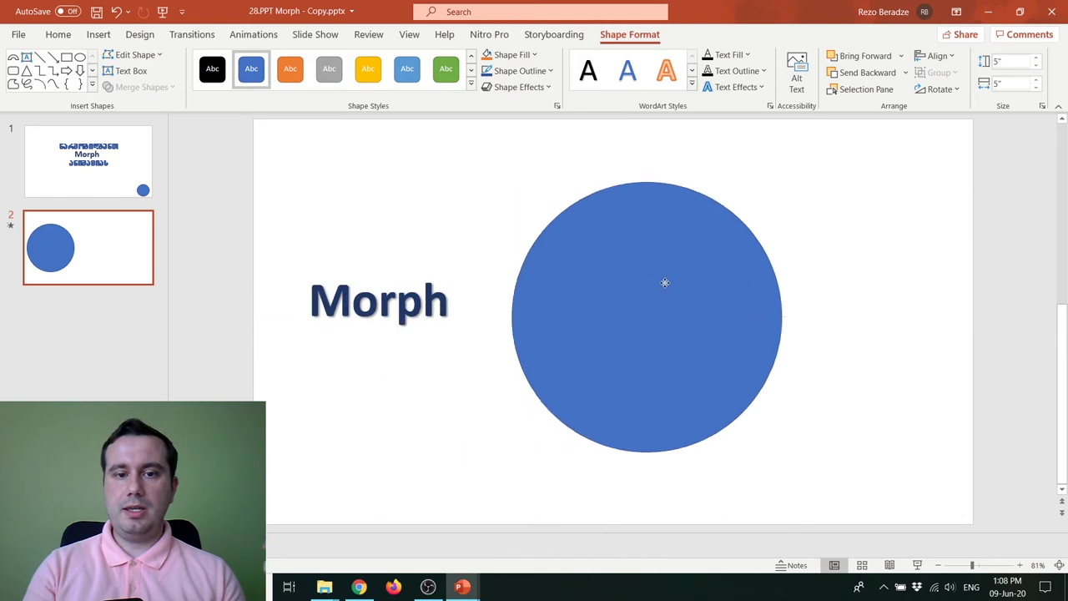
# - Bring the Morph text in front and move the circle underneath it
pyautogui.click(406, 267)
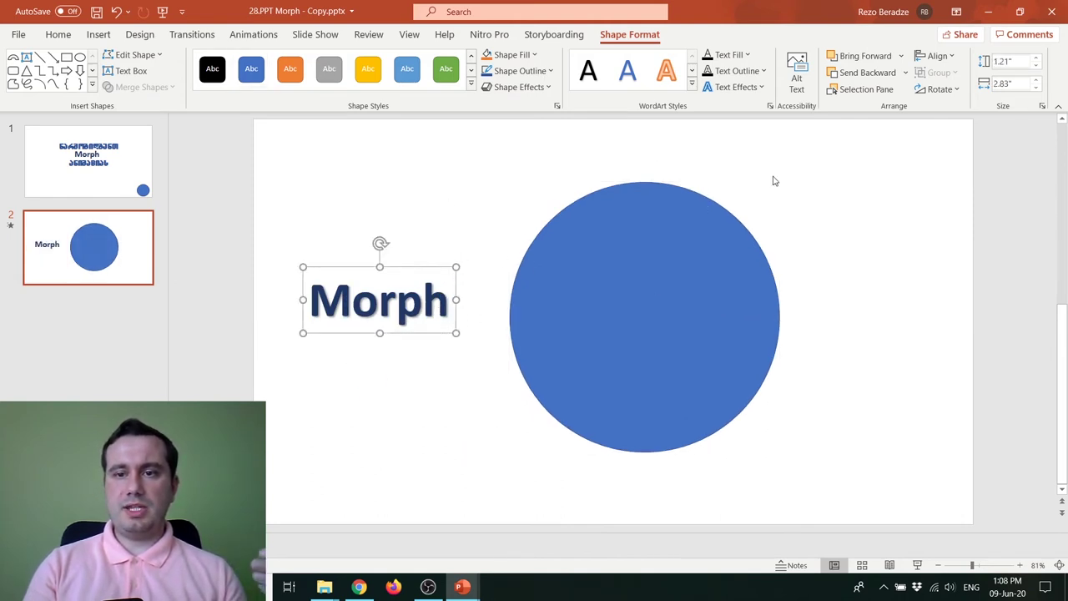
pyautogui.click(865, 58)
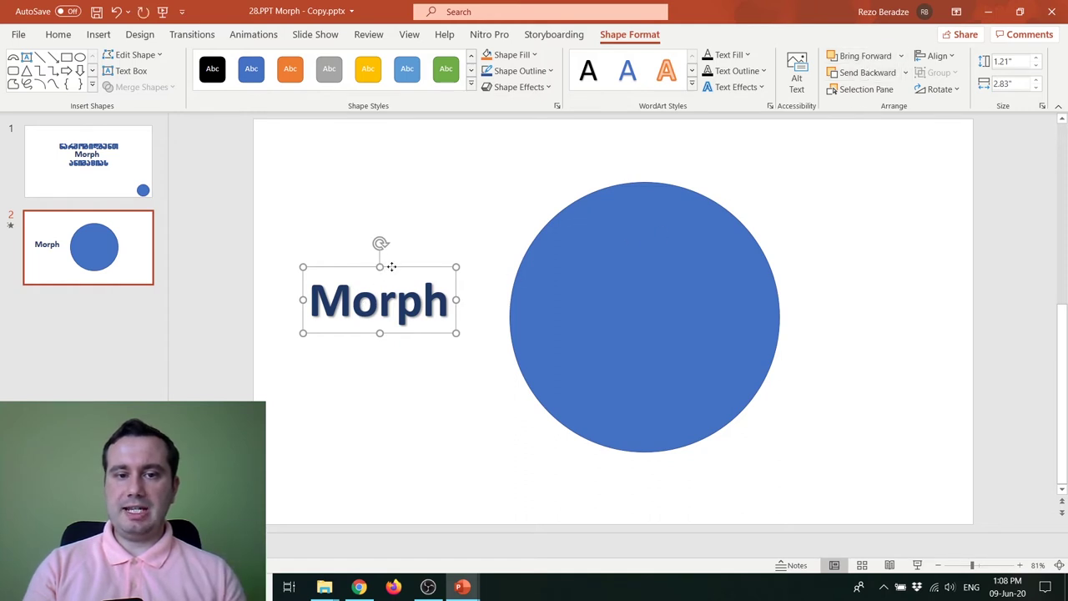
pyautogui.moveTo(638, 306); pyautogui.dragTo(434, 288)
# - Change the Morph text's font colour to white
pyautogui.click(57, 34)
pyautogui.click(377, 84)
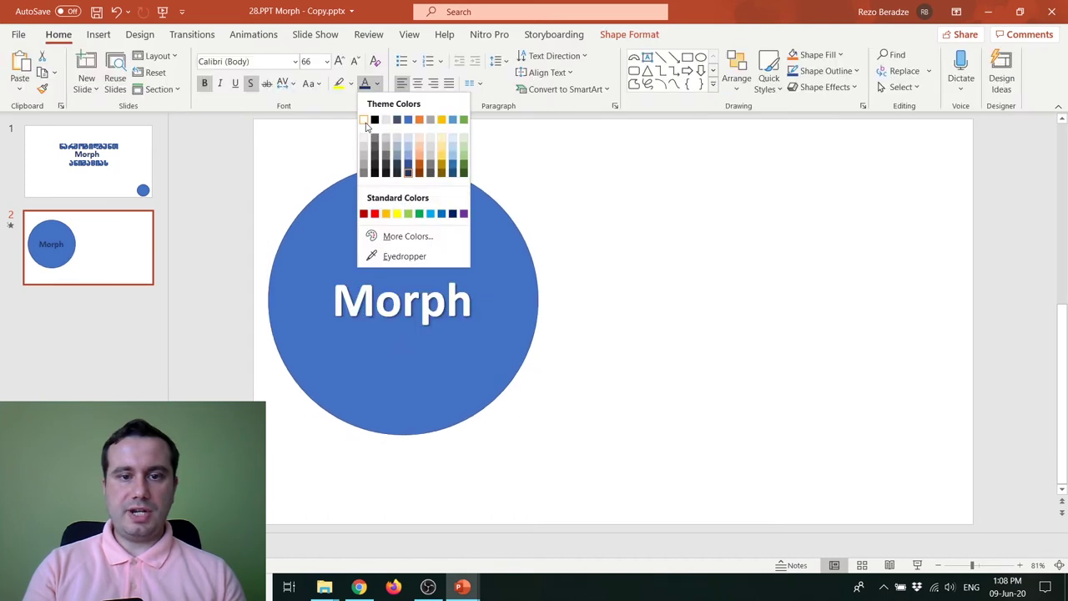
pyautogui.click(365, 122)
pyautogui.click(648, 331)
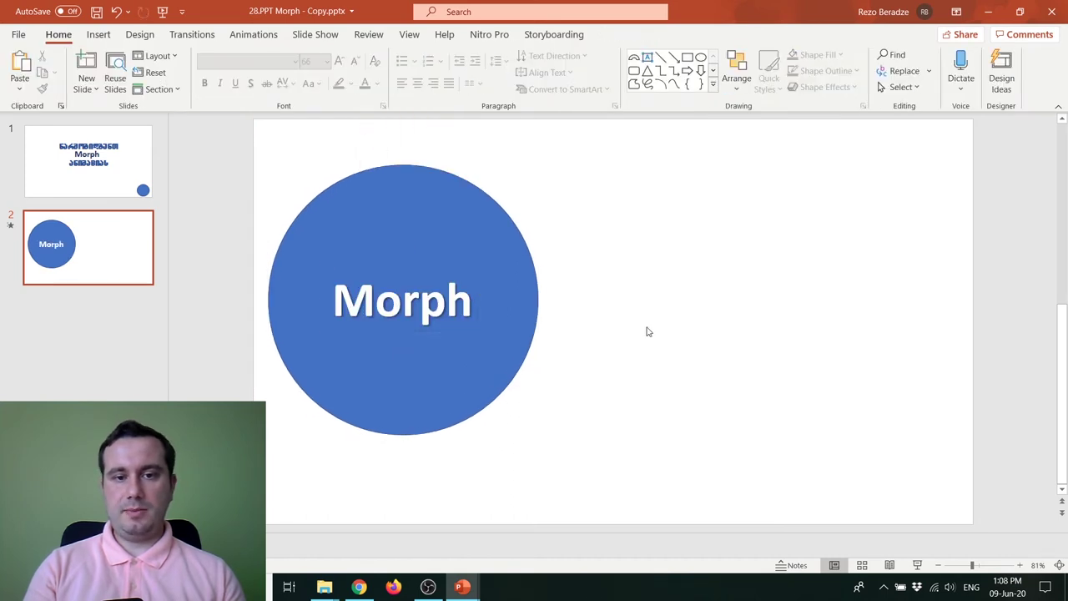
# - Apply Morph to slide 2, check slide 1's title, text and small circle, then preview it
pyautogui.click(194, 35)
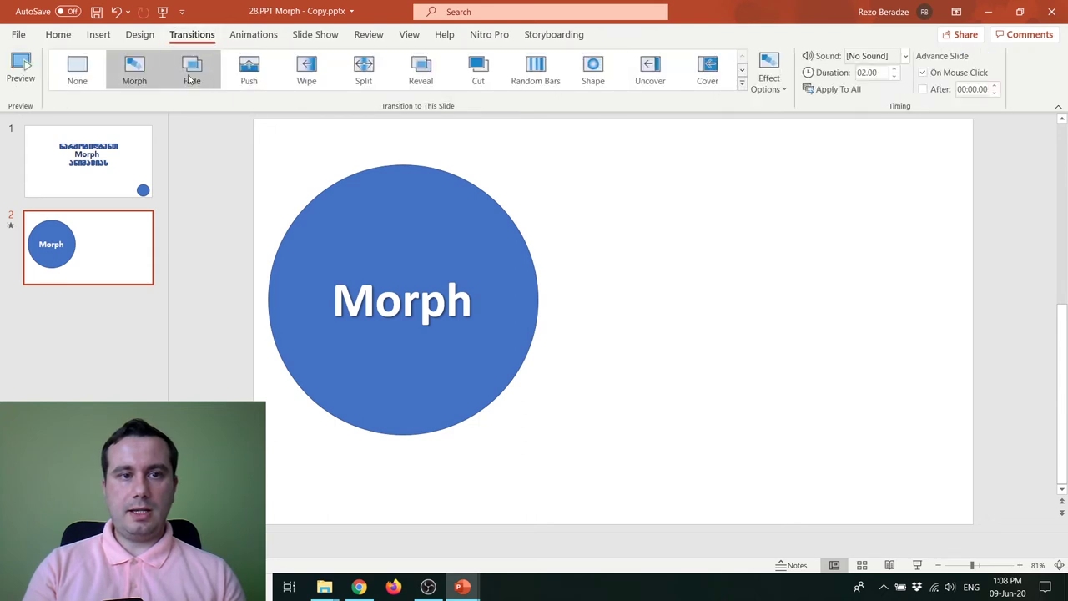
pyautogui.click(132, 80)
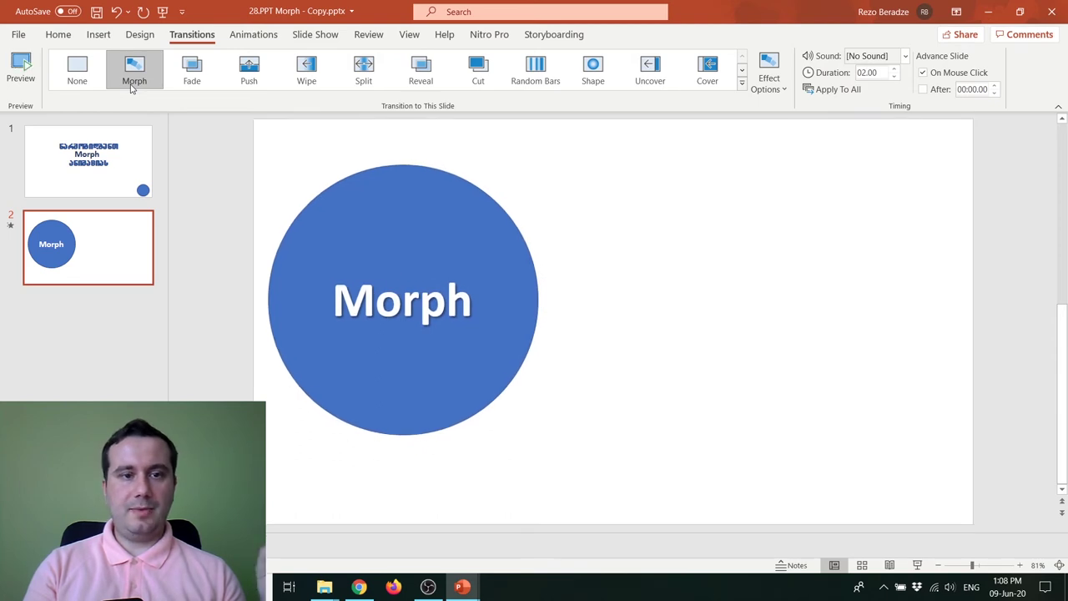
pyautogui.click(128, 170)
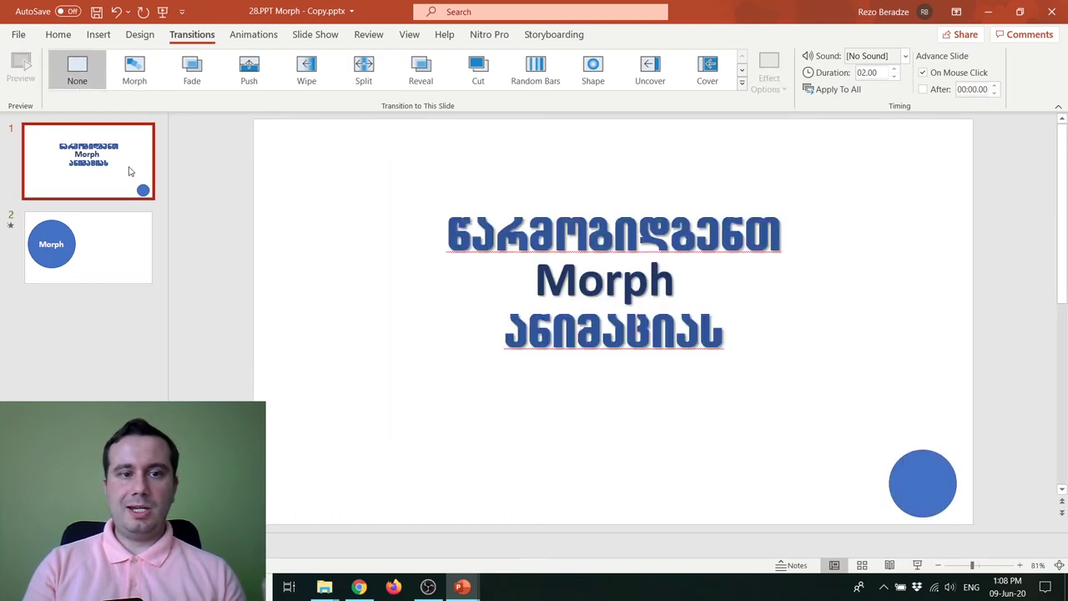
pyautogui.click(645, 302)
pyautogui.click(645, 302)
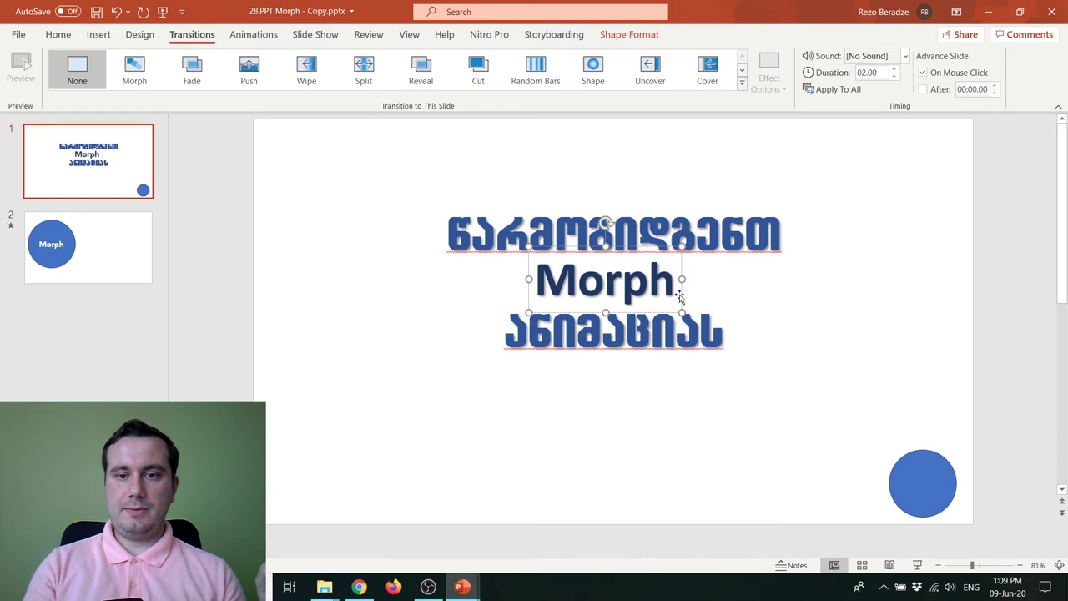
pyautogui.click(914, 487)
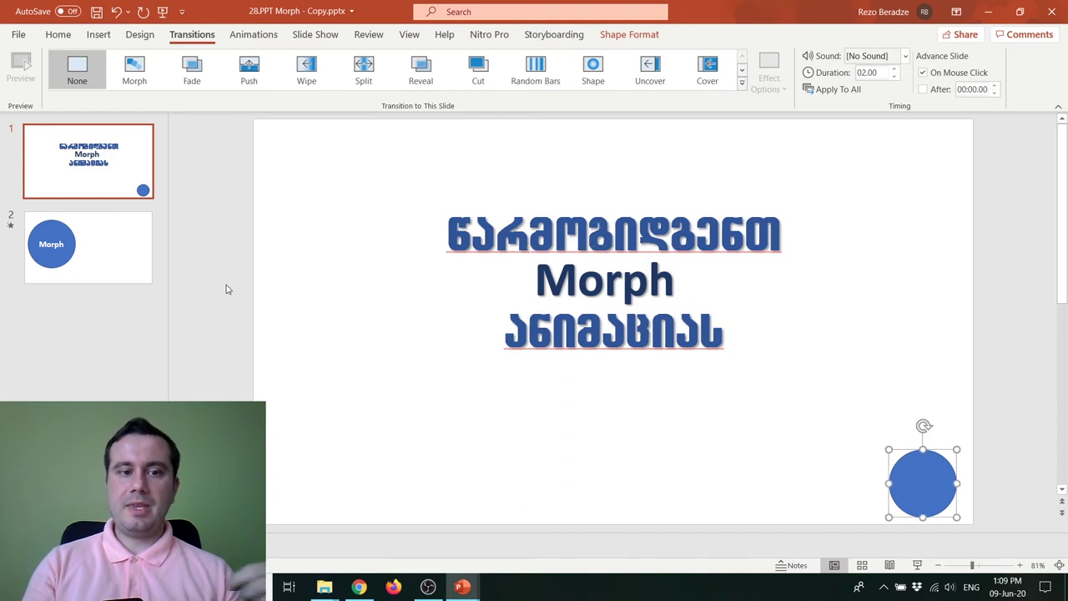
pyautogui.click(150, 267)
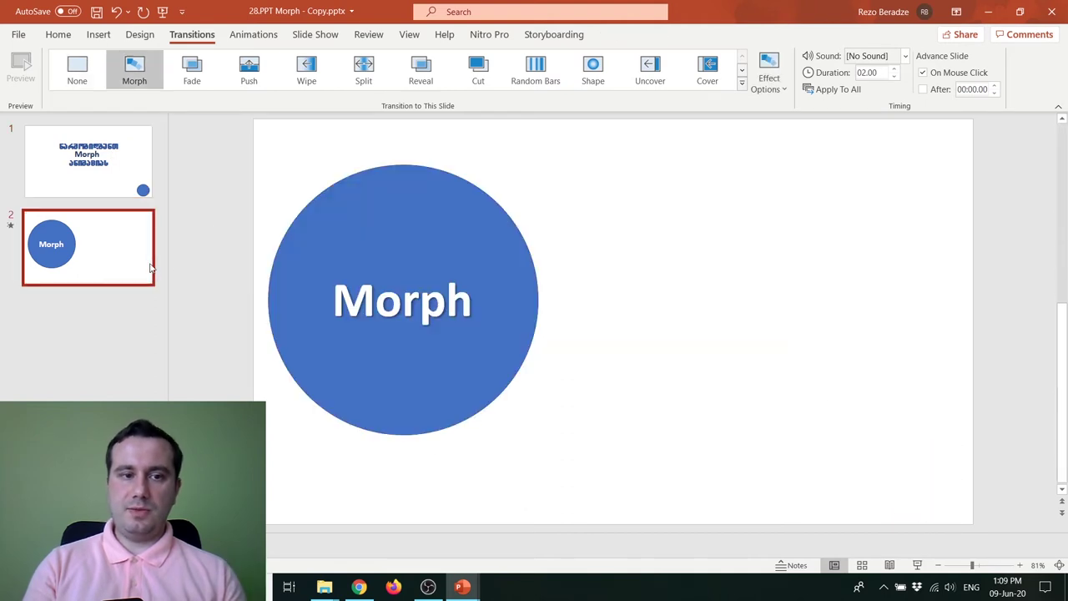
pyautogui.click(132, 92)
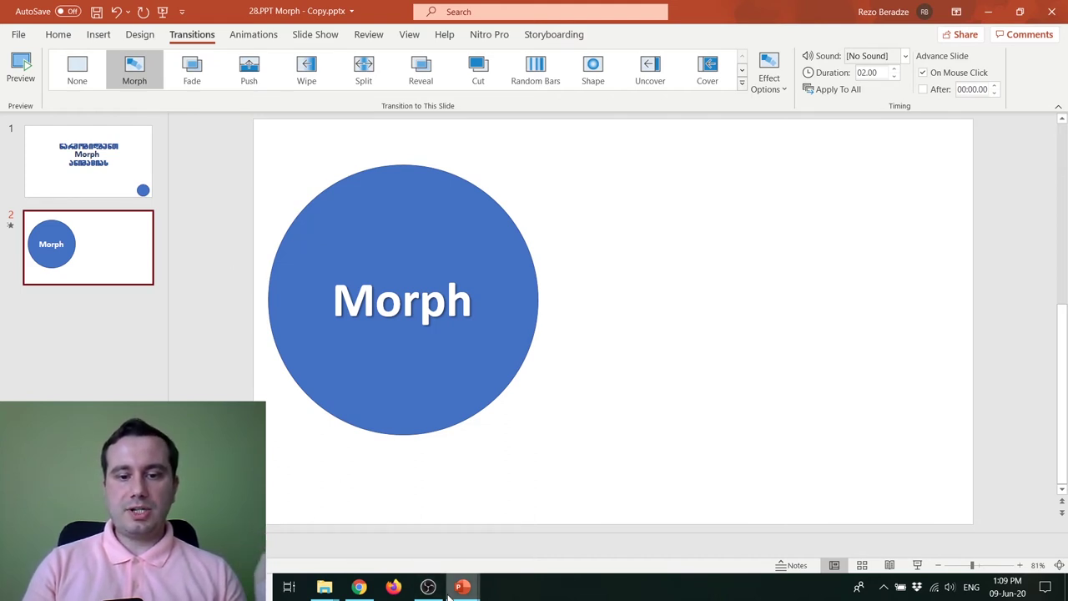
# - Preview slide 2's Morph transition in 28.PPT Morph.pptx, then switch back to the copy deck
pyautogui.moveTo(462, 586)
pyautogui.click(400, 518)
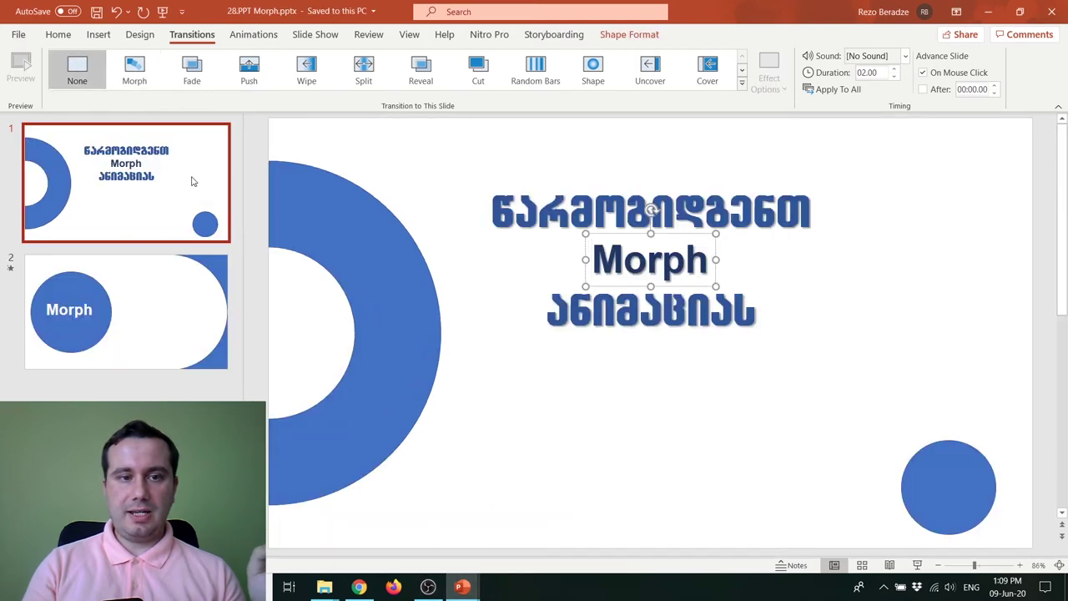
pyautogui.click(203, 297)
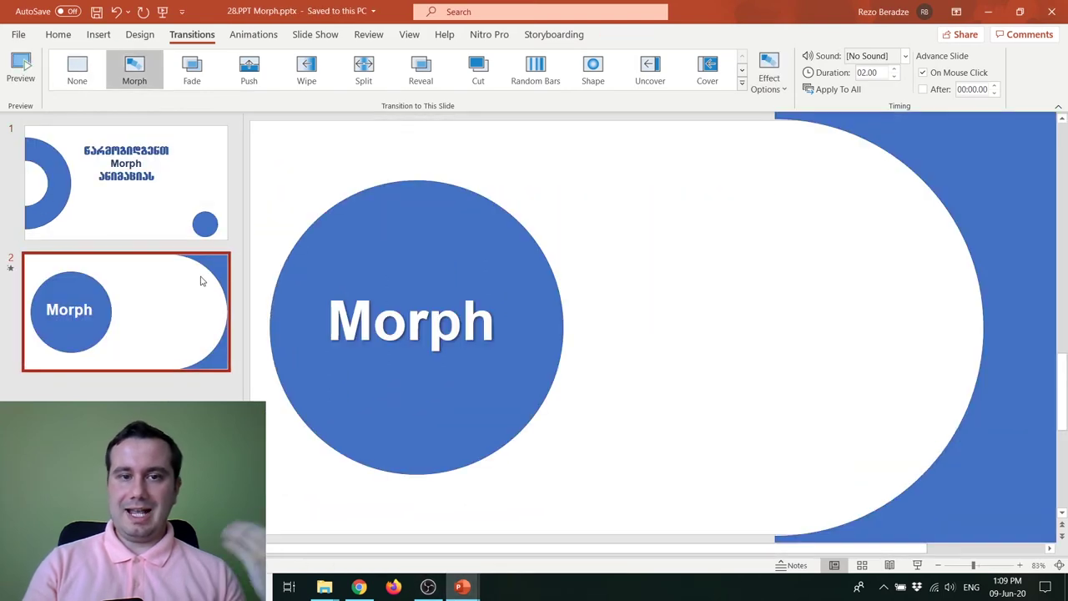
pyautogui.click(143, 79)
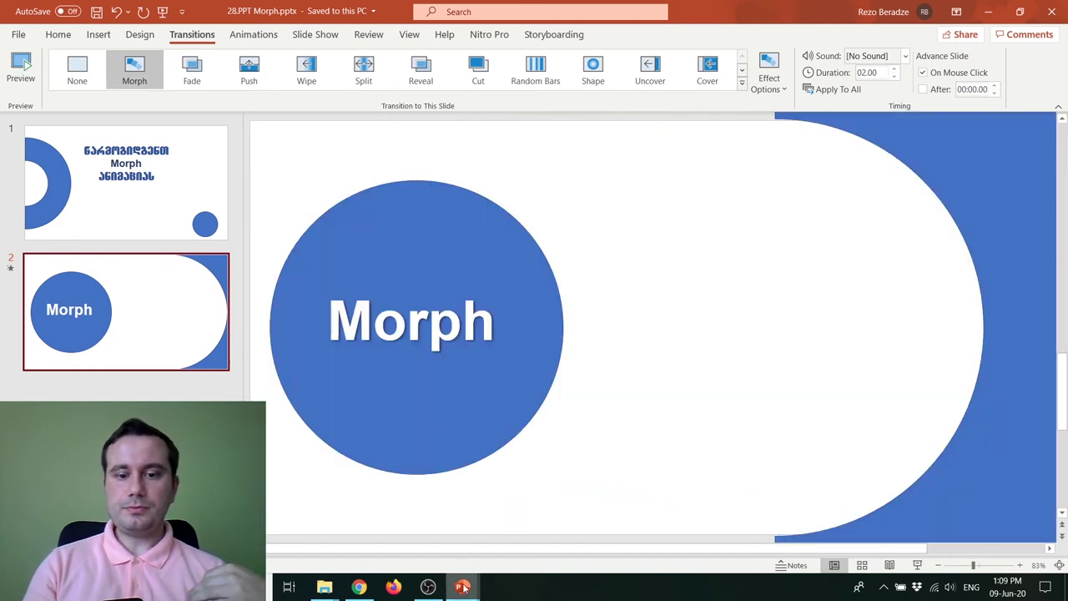
pyautogui.click(500, 545)
# - Draw a Block Arc shape near the top-left of slide 1
pyautogui.click(98, 184)
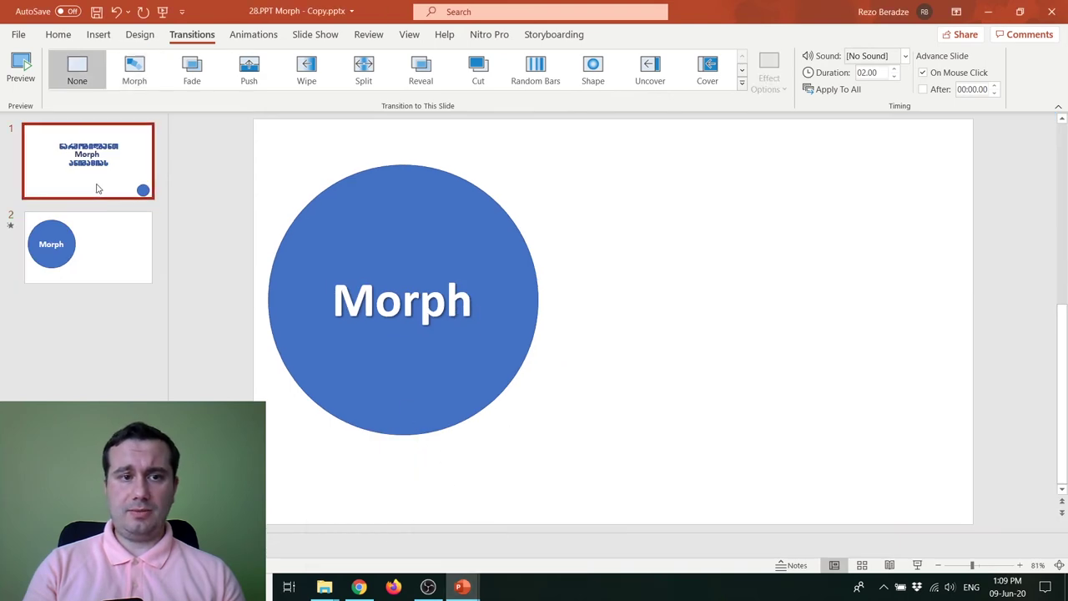
pyautogui.click(98, 34)
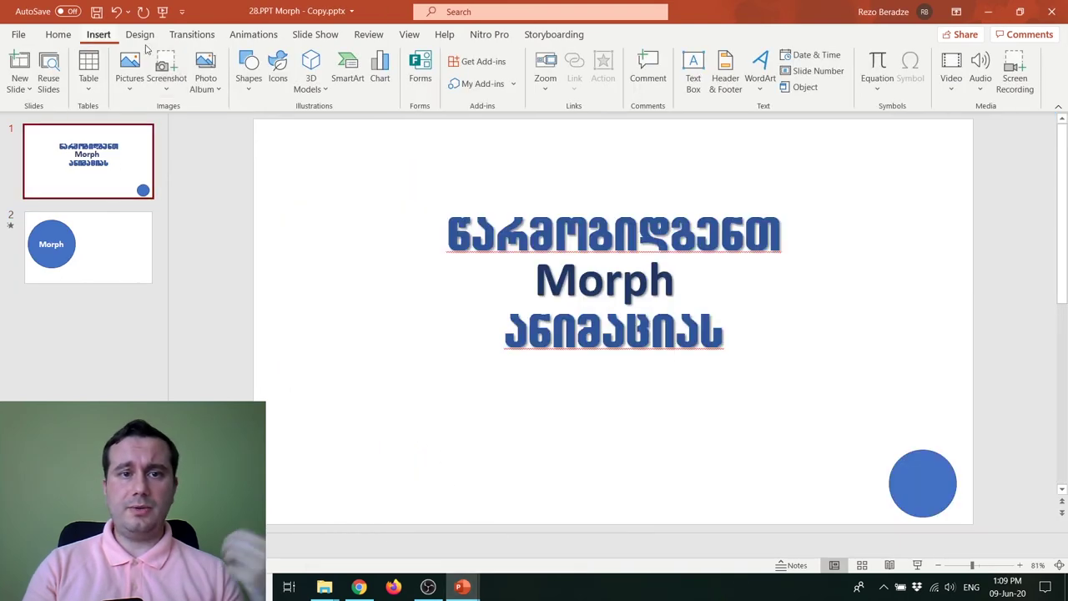
pyautogui.click(250, 83)
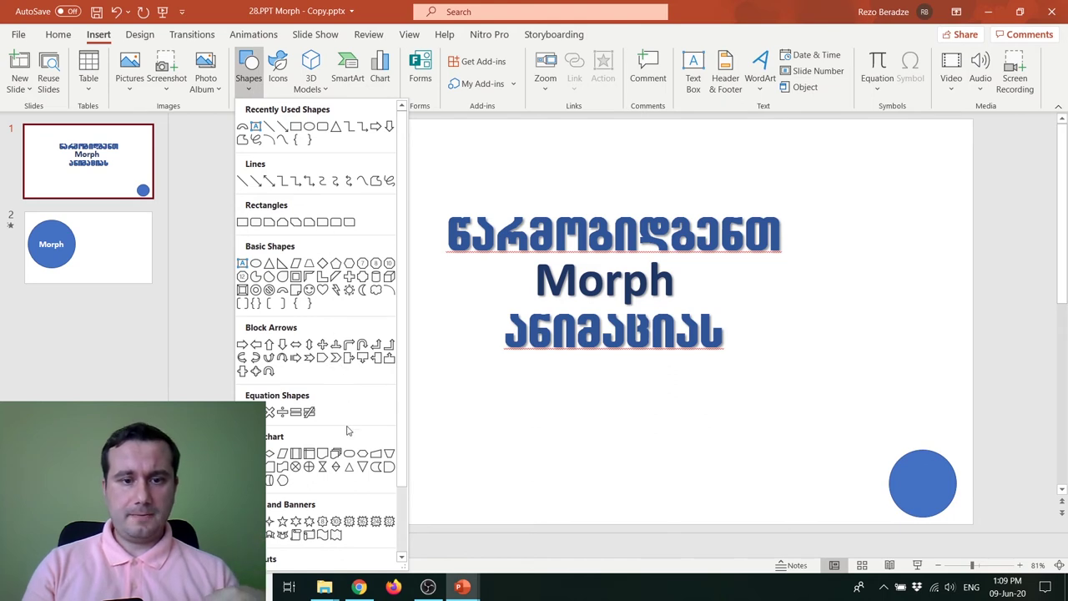
pyautogui.click(282, 291)
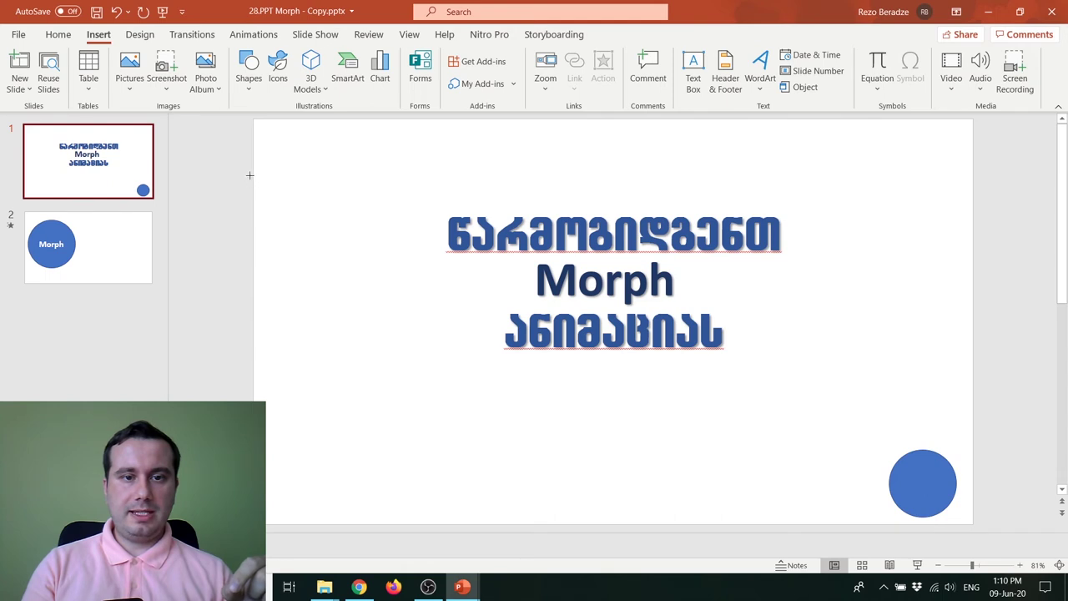
pyautogui.moveTo(252, 174); pyautogui.dragTo(465, 368)
pyautogui.write('3.5"')
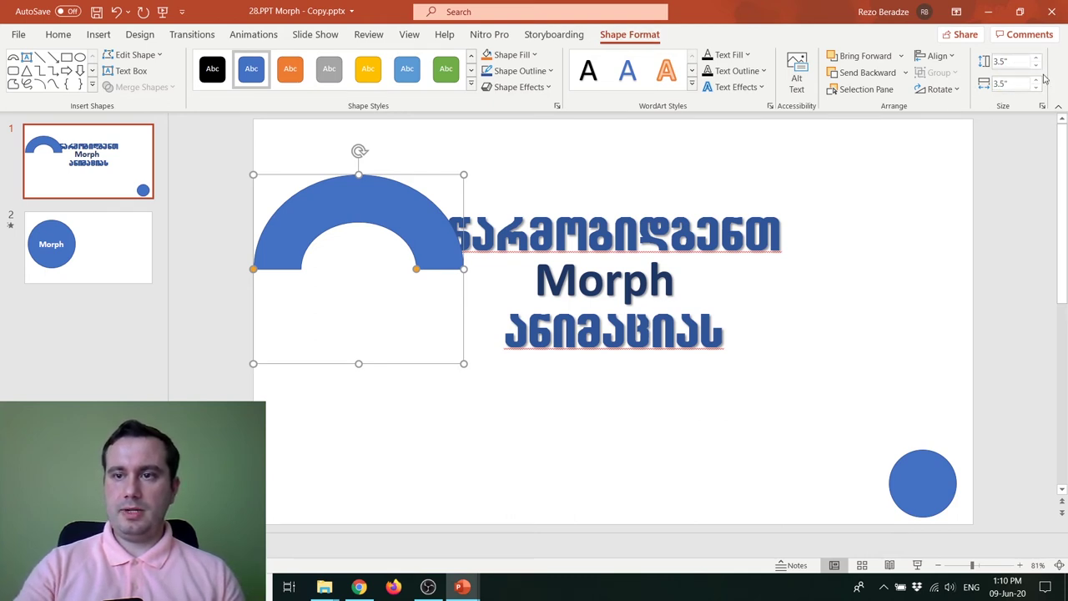
# - Set the arc's width to 3.5", rotate it 90°, and place it at the left edge
pyautogui.press('Return')
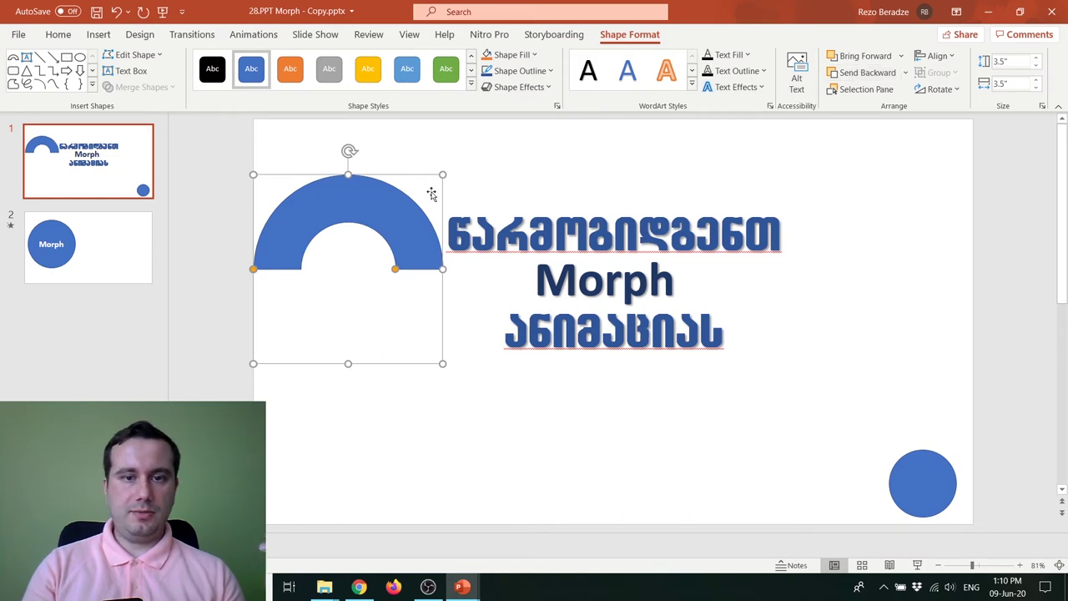
pyautogui.moveTo(348, 152)
pyautogui.mouseDown()
pyautogui.moveTo(441, 275)
pyautogui.moveTo(440, 265)
pyautogui.moveTo(326, 295)
pyautogui.mouseUp()
pyautogui.click(472, 424)
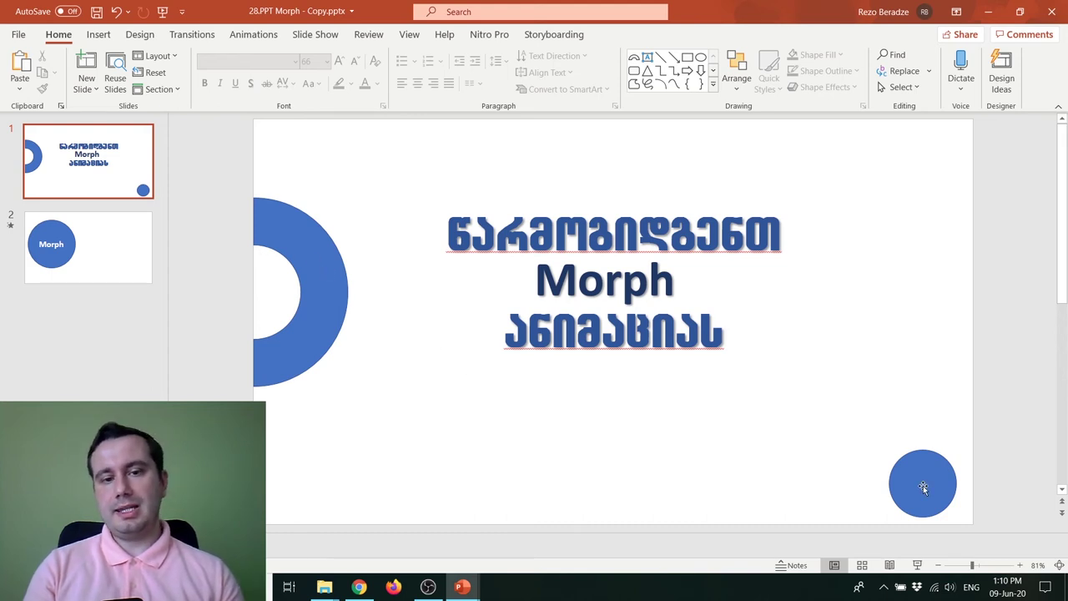
# - Copy the half-ring arc to slide 2 and move it right of the Morph circle
pyautogui.press('Tab')
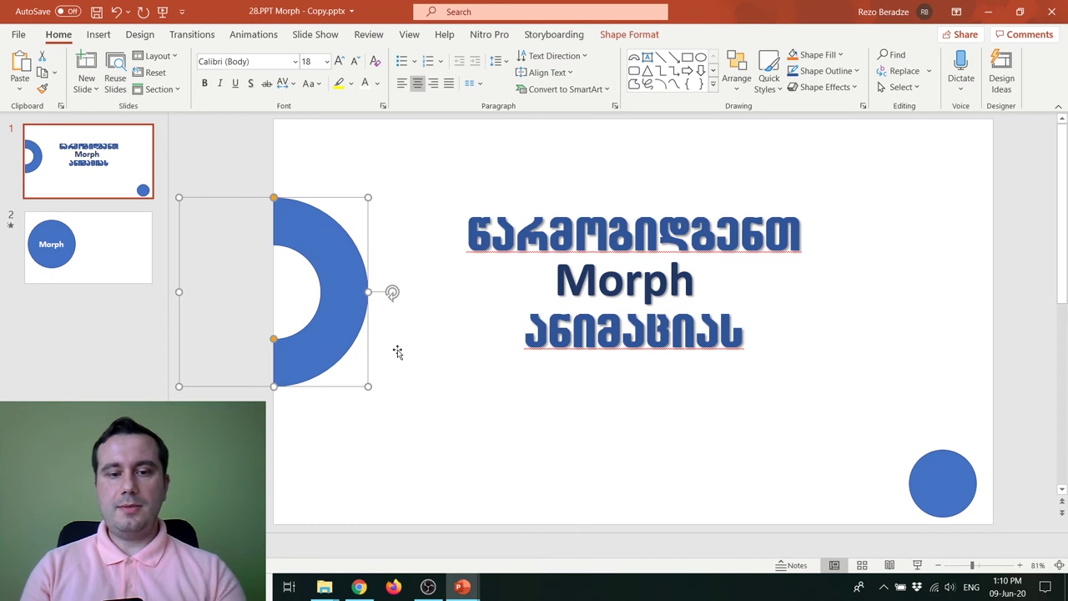
pyautogui.click(140, 254)
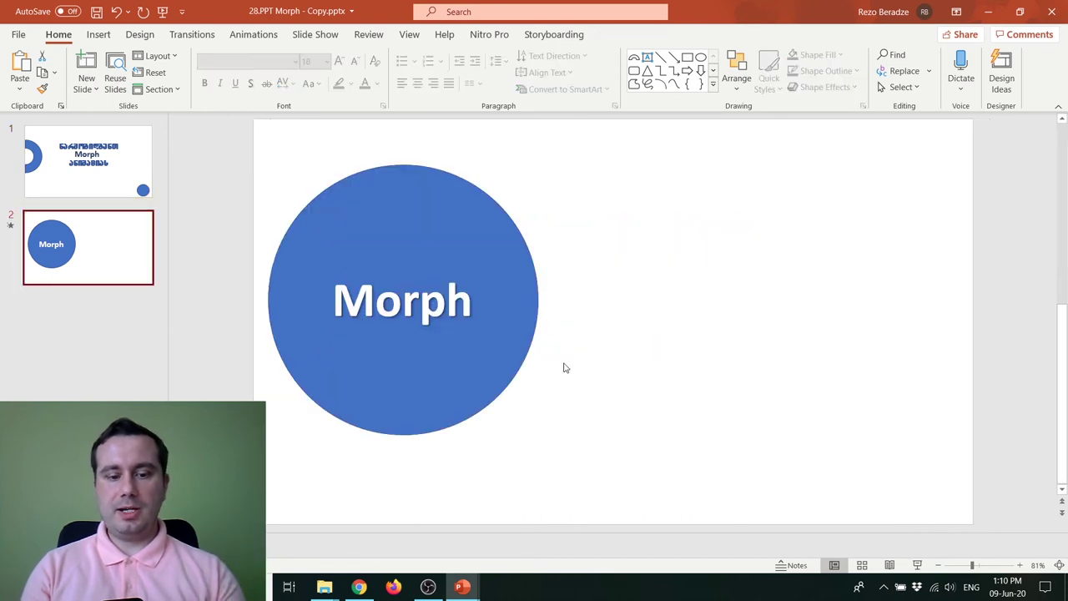
pyautogui.hotkey('ctrl', 'v')
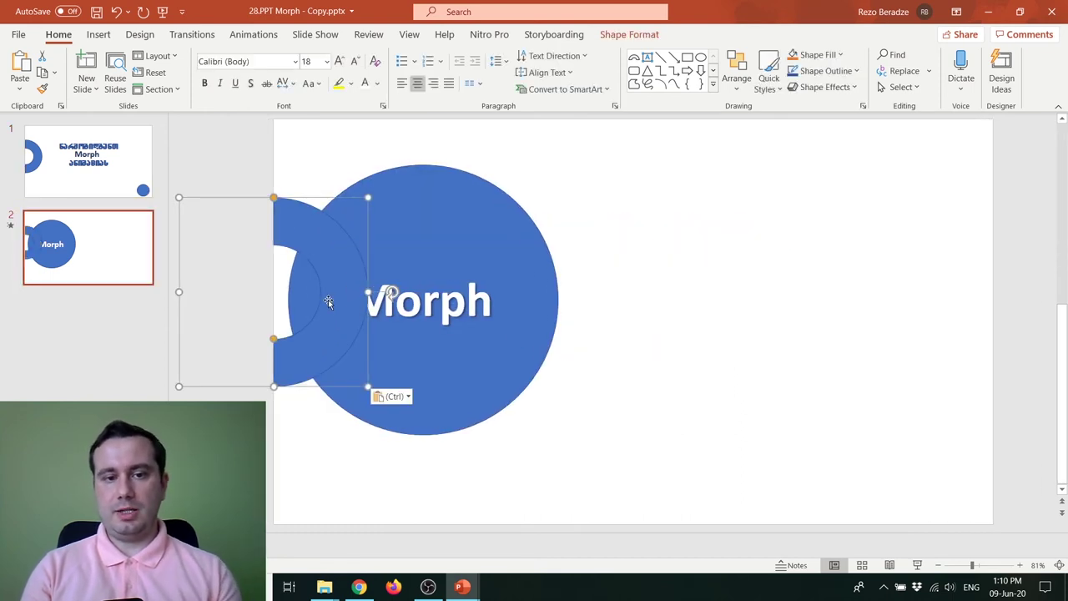
pyautogui.moveTo(328, 302); pyautogui.dragTo(690, 310)
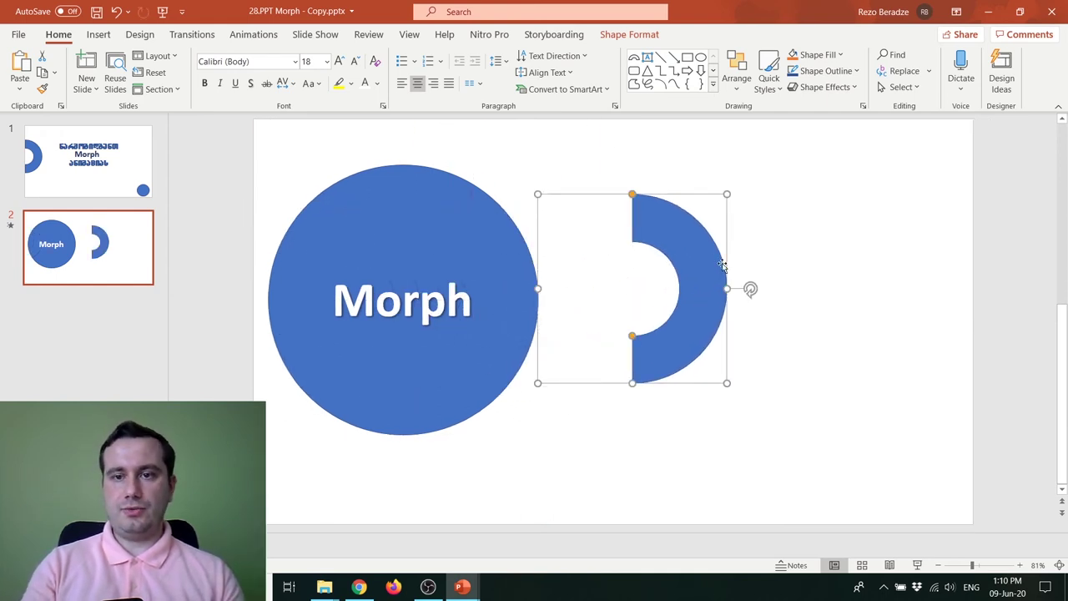
# - Resize the pasted arc to 10" × 10" and move it toward the right edge
pyautogui.click(645, 33)
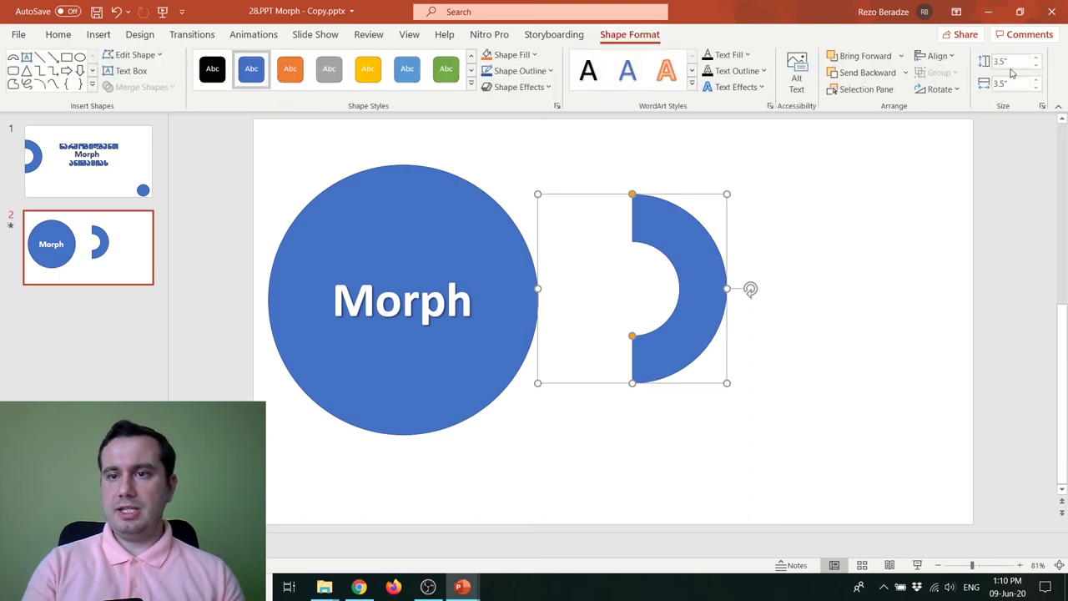
pyautogui.write('1')
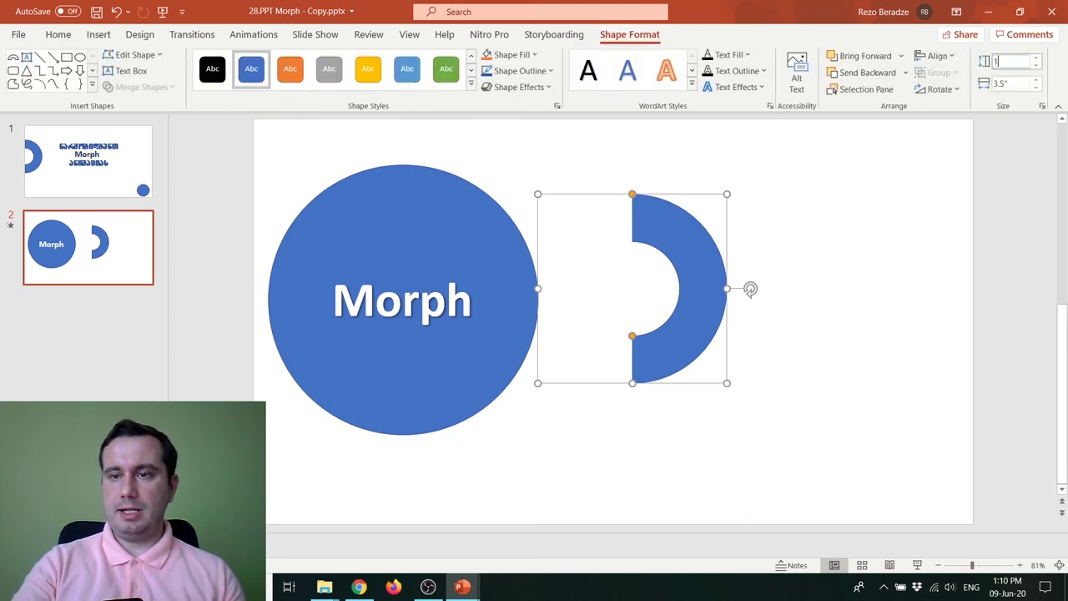
pyautogui.write('0')
pyautogui.press('Tab')
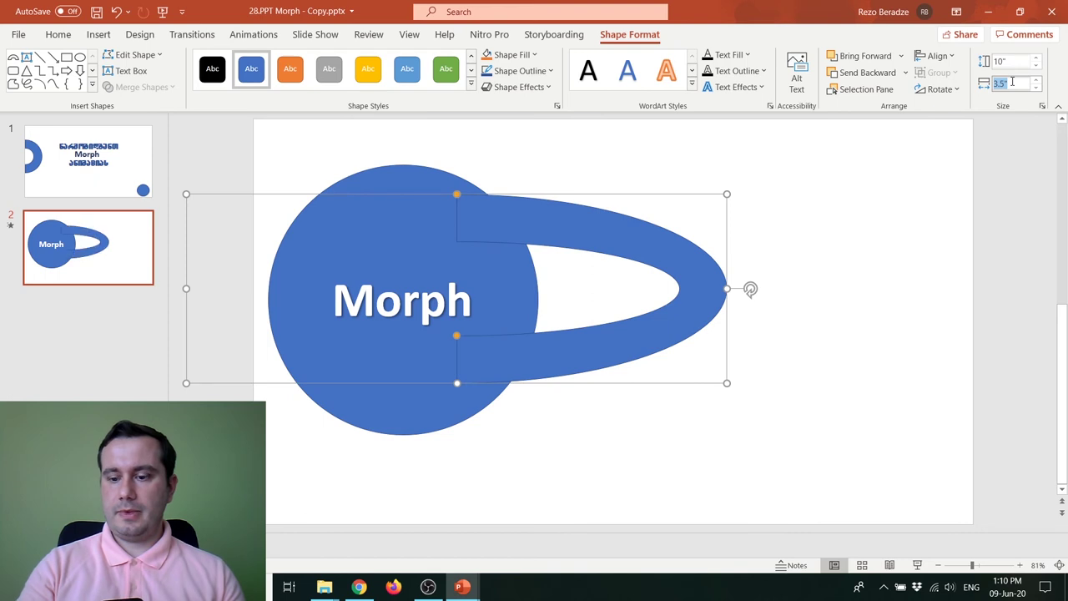
pyautogui.write('10')
pyautogui.press('Return')
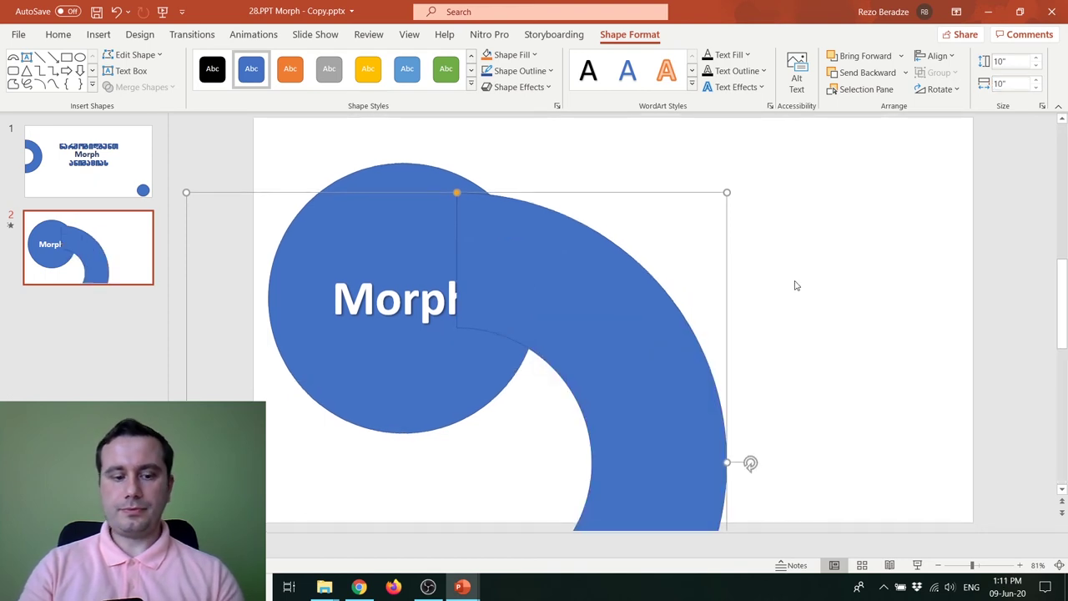
pyautogui.click(793, 283)
pyautogui.click(941, 565)
pyautogui.moveTo(659, 408); pyautogui.dragTo(816, 337)
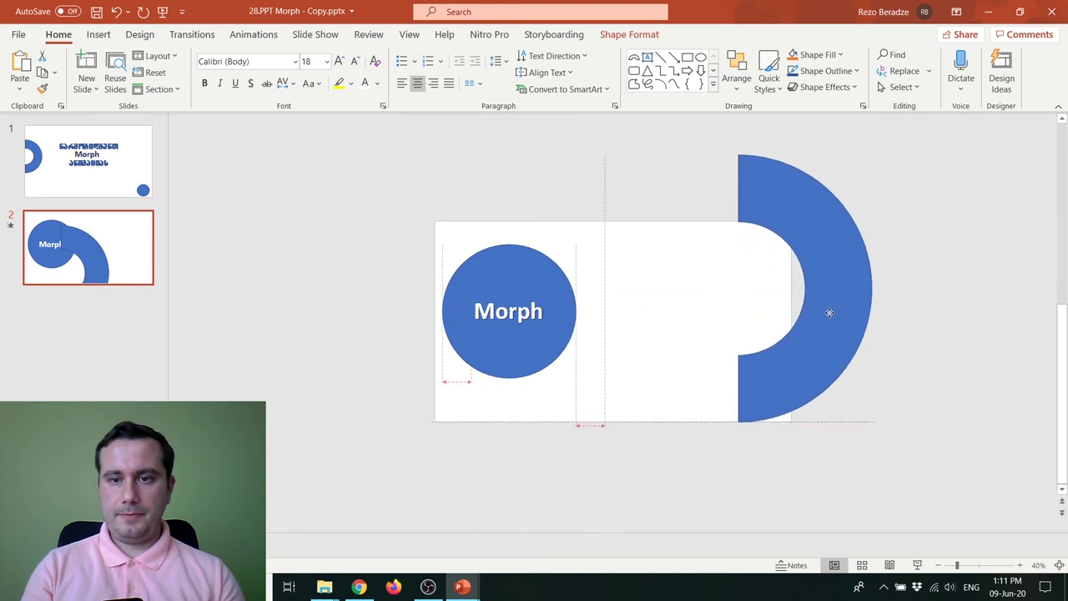
# - Resize slide 2's arc to 15" × 15", nudge it along the right edge, then show slide 1
pyautogui.moveTo(816, 337); pyautogui.dragTo(828, 316)
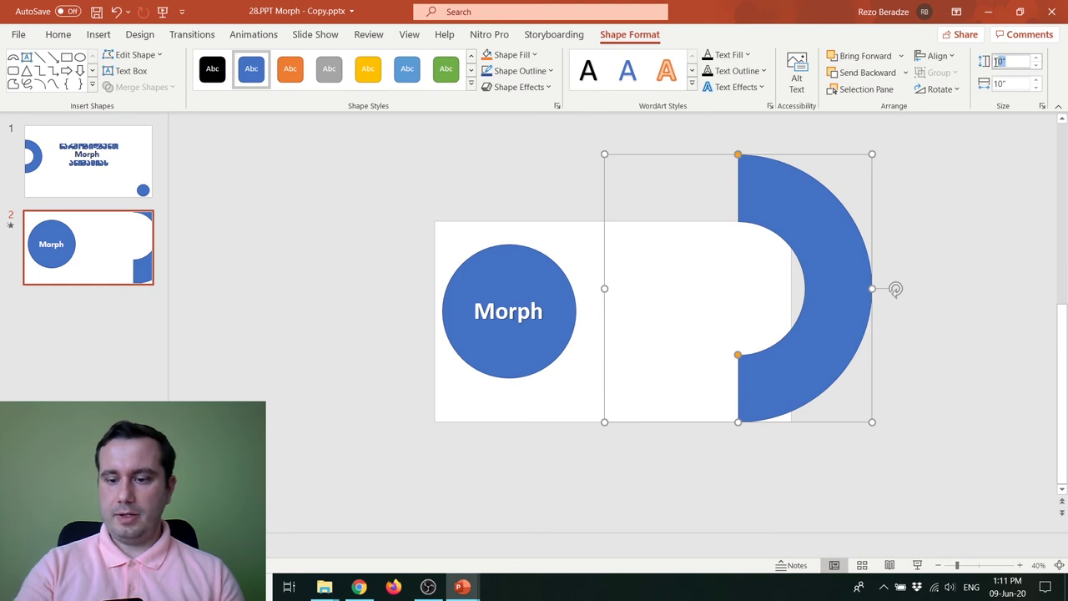
pyautogui.write('15')
pyautogui.press('Return')
pyautogui.moveTo(876, 274)
pyautogui.mouseDown()
pyautogui.moveTo(811, 304)
pyautogui.moveTo(835, 312)
pyautogui.mouseUp()
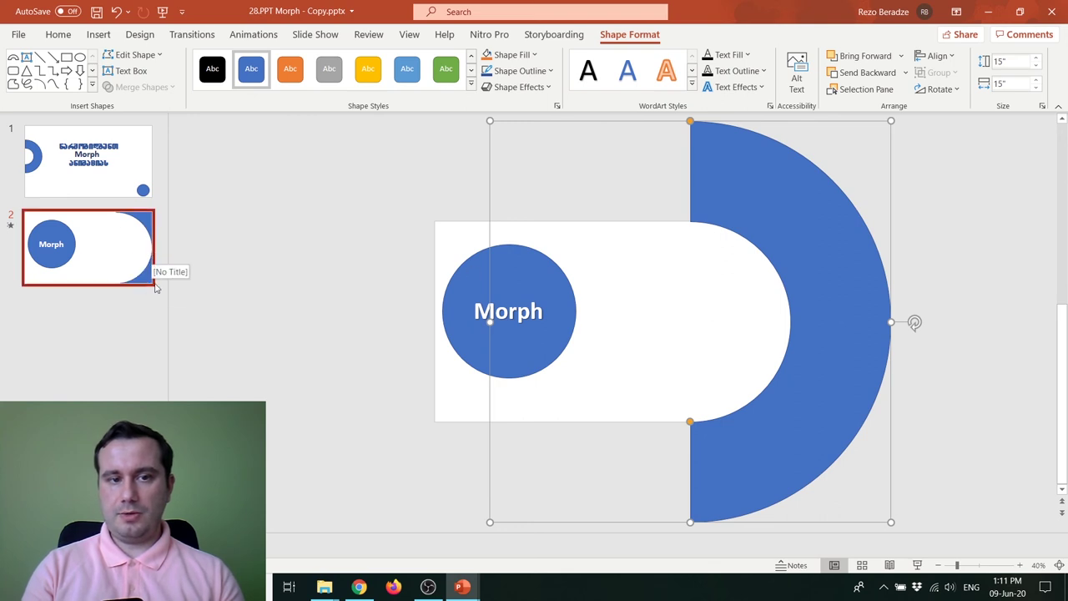
pyautogui.press('Left')
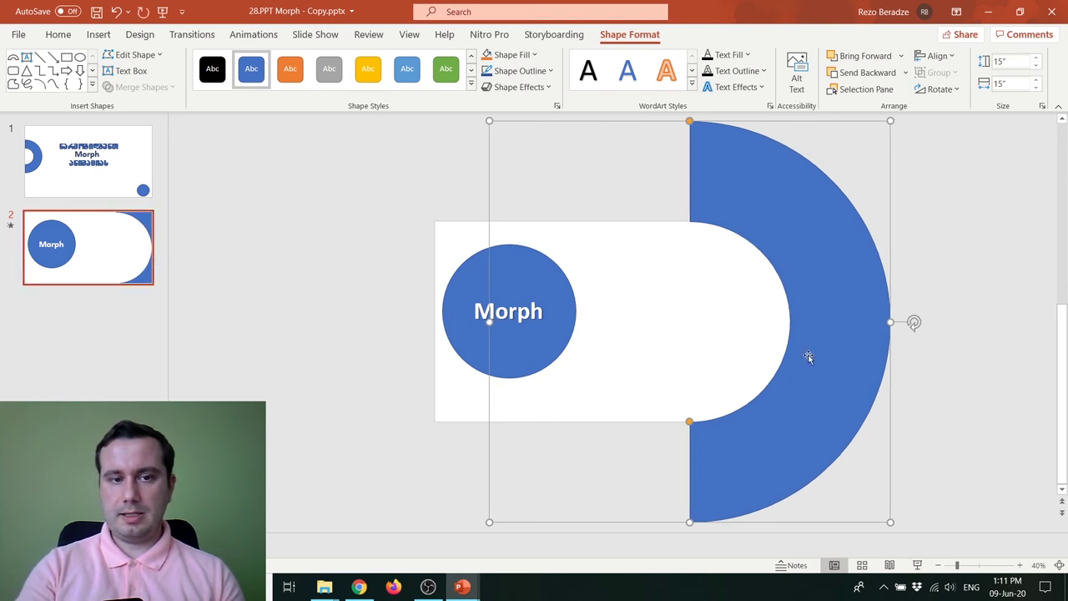
pyautogui.press('Left')
pyautogui.press('Left')
pyautogui.click(959, 322)
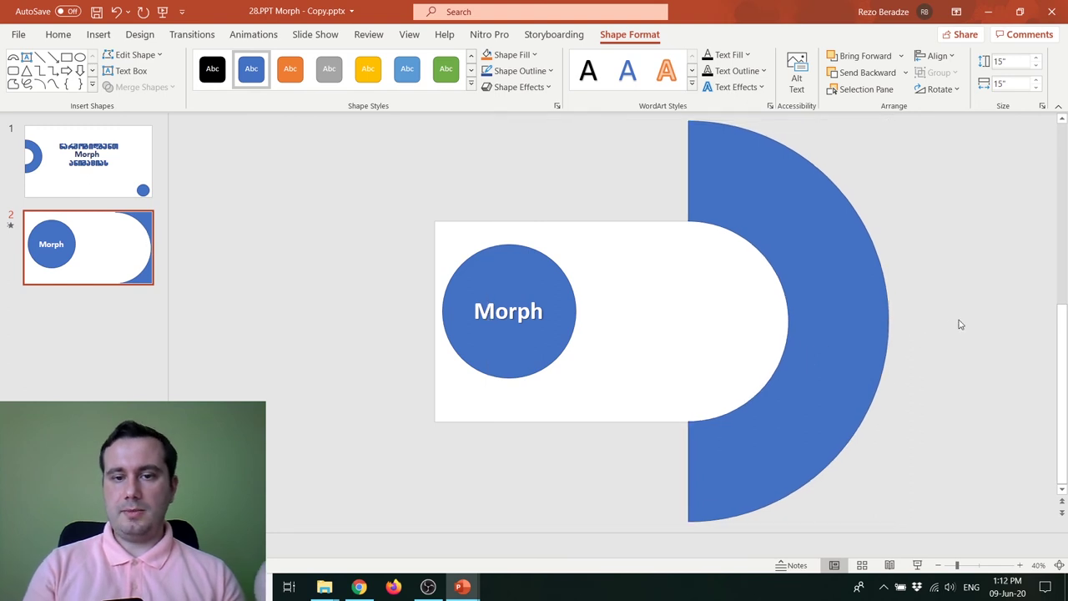
pyautogui.click(94, 155)
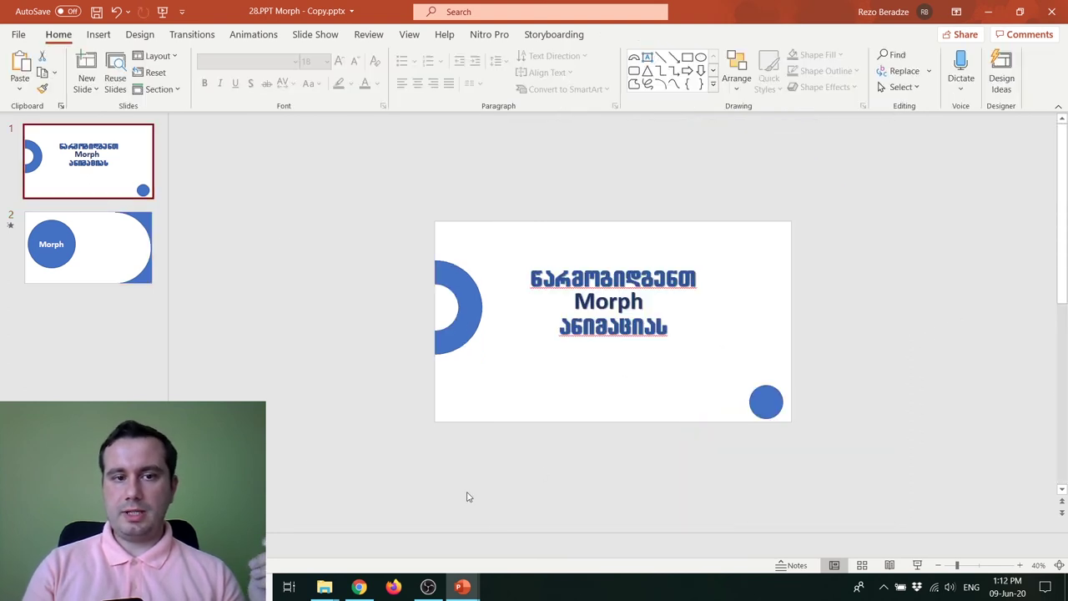
# - Apply the Morph transition to slide 2 and start the slide show with F5
pyautogui.click(115, 283)
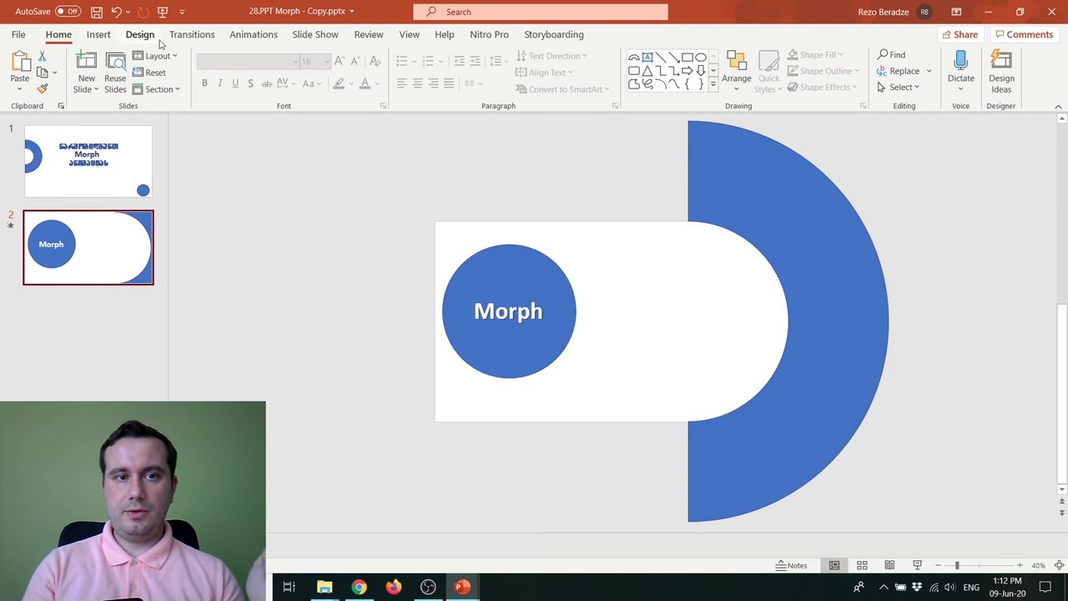
pyautogui.click(192, 34)
pyautogui.click(145, 79)
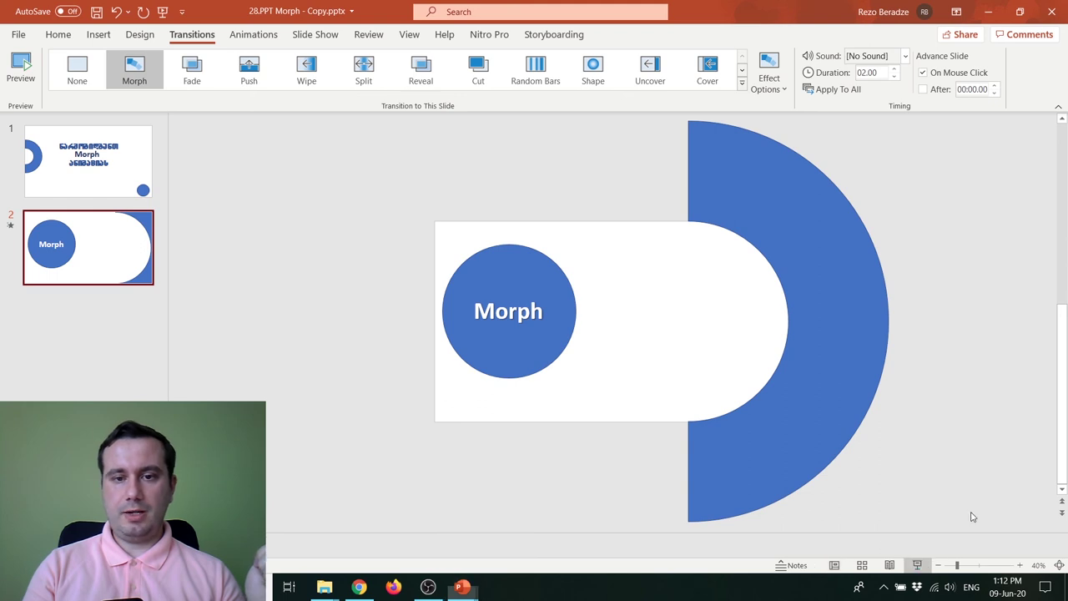
pyautogui.press('F5')
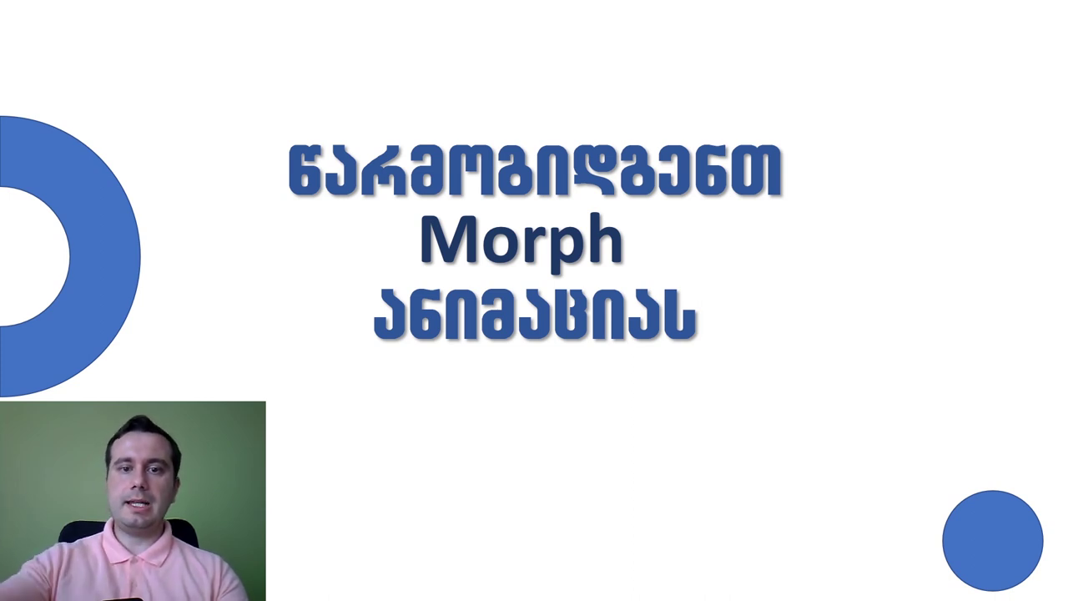
# - Advance to slide 2 with the Right arrow to watch the arc and circle morph
pyautogui.press('Right')
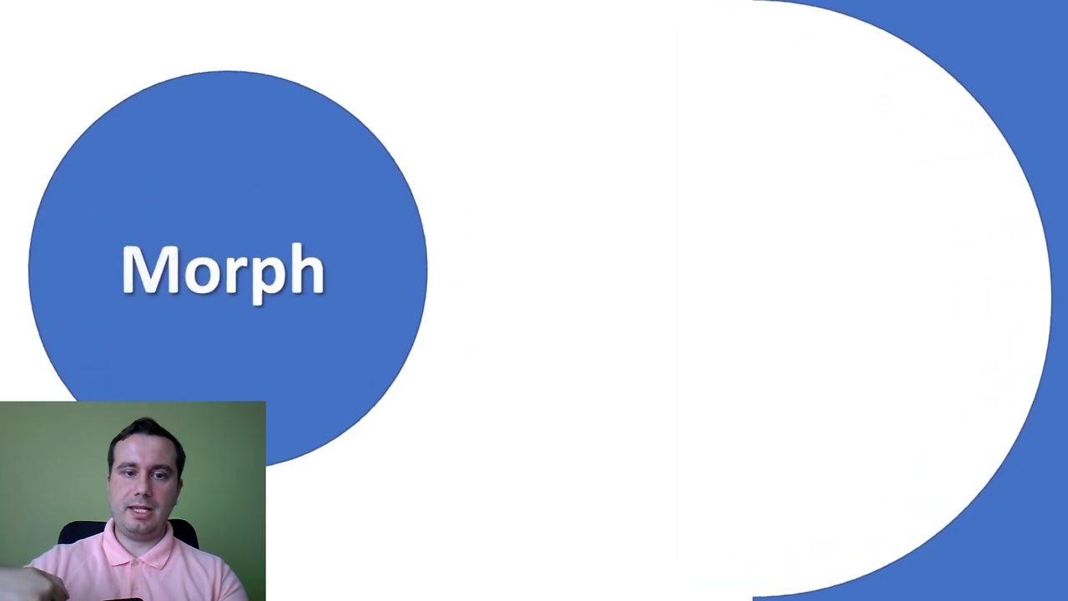